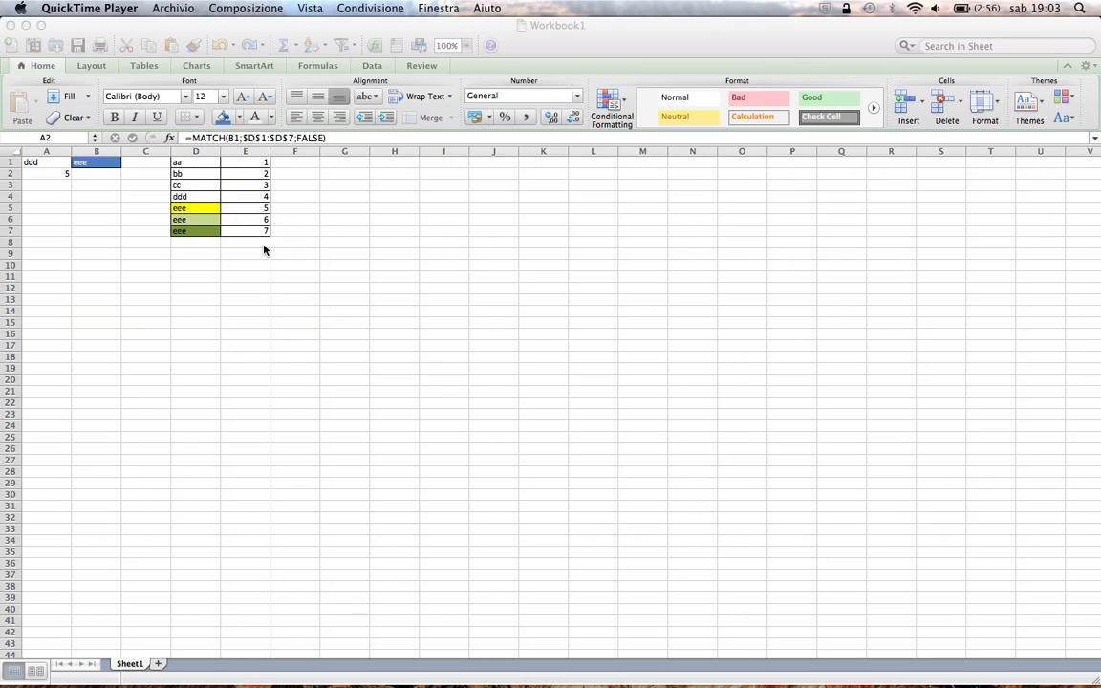
Step: Examine the INDEX formula in A1 and the MATCH formula in A2, including the arguments and ranges each one uses
left_click(50, 165)
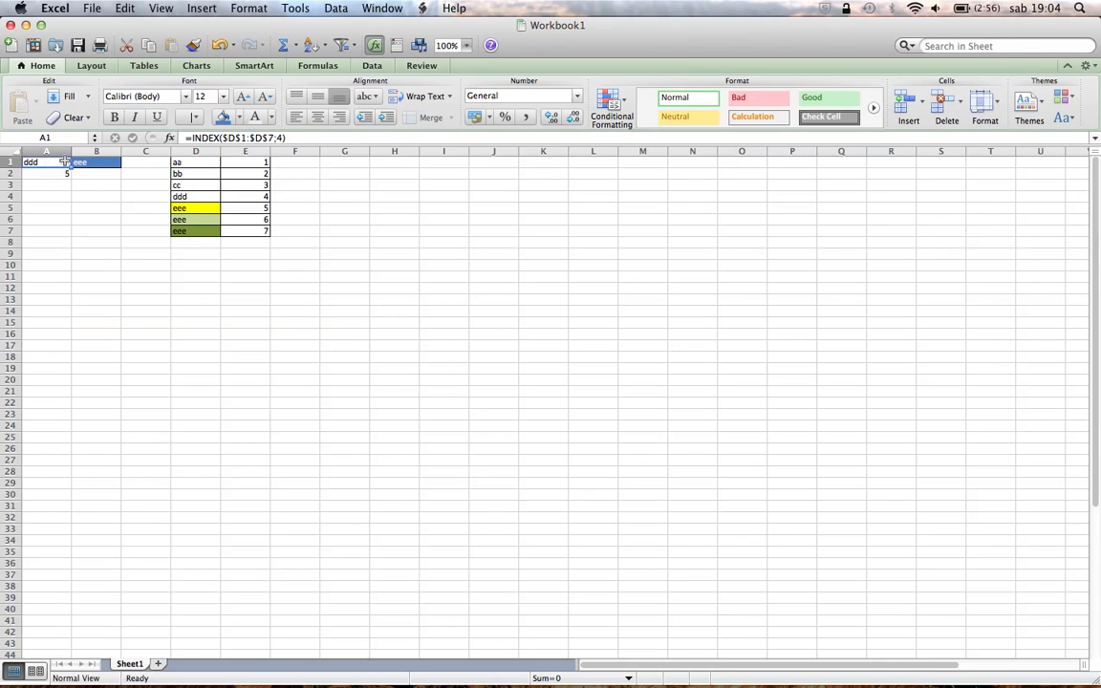
left_click(55, 175)
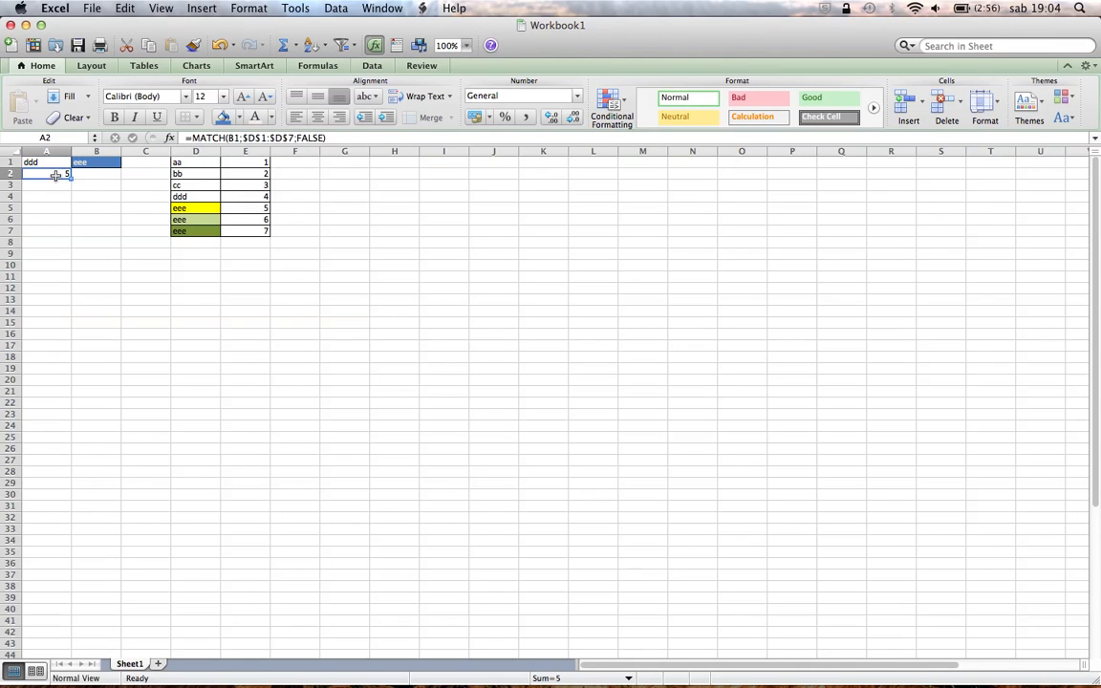
left_click(47, 161)
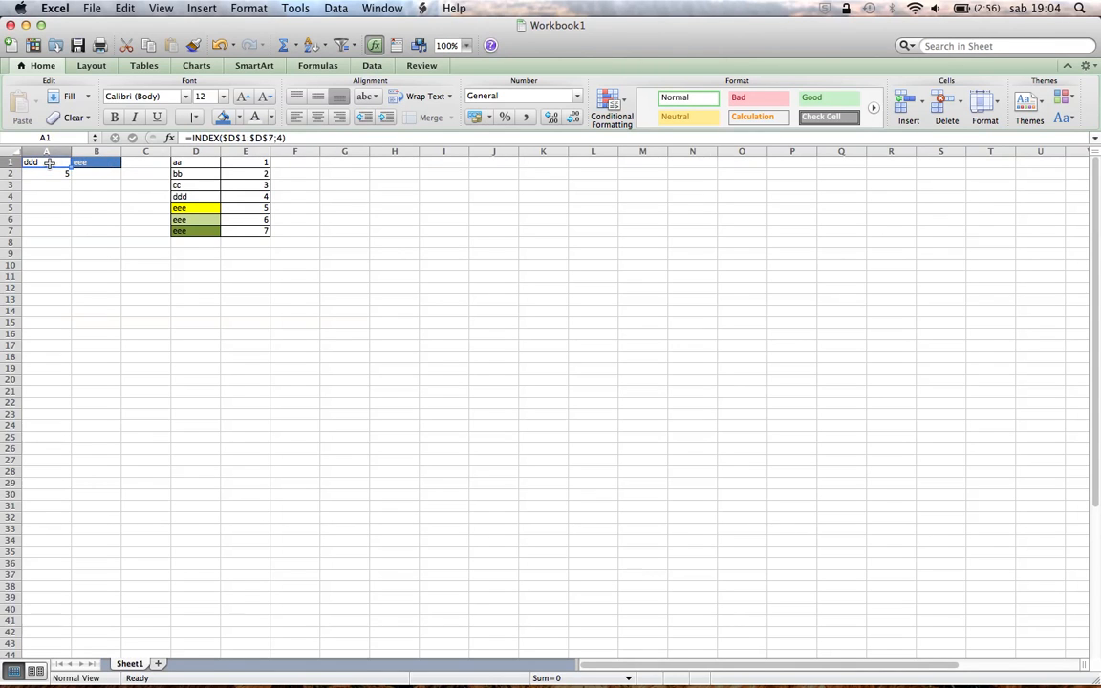
left_click(223, 138)
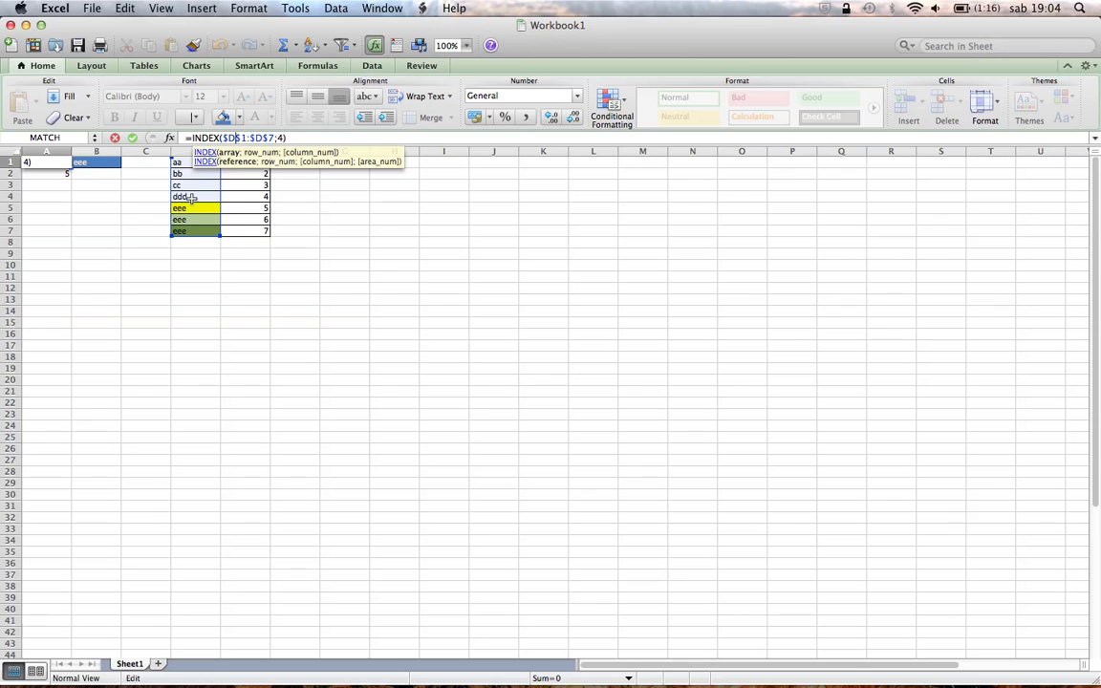
key("Return")
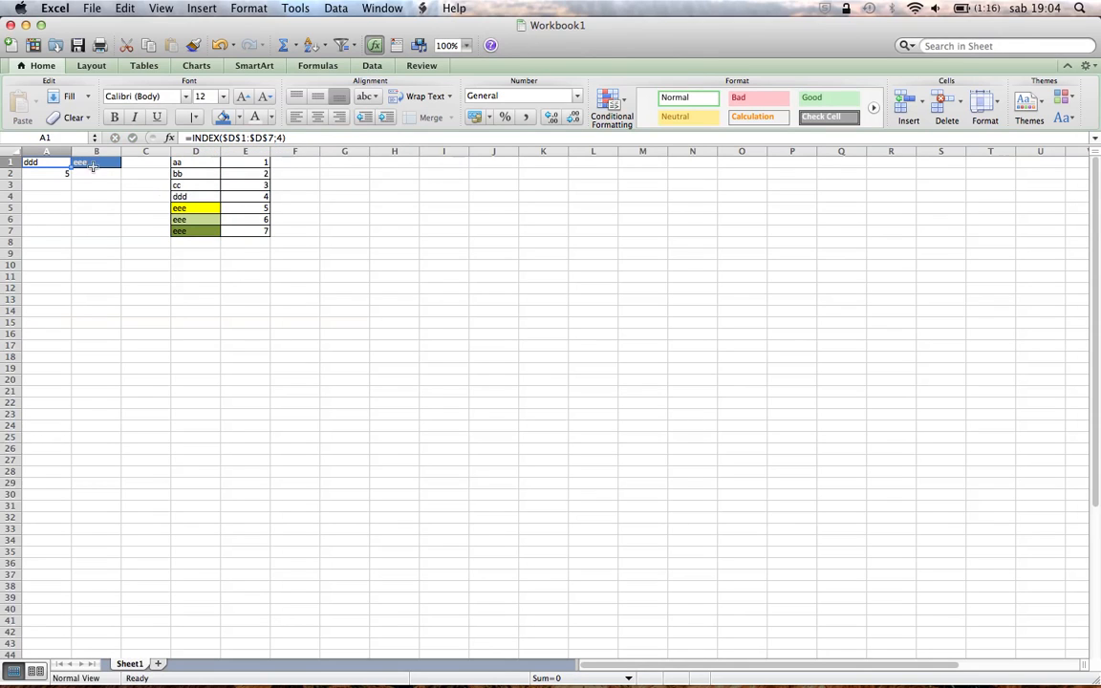
left_click(57, 176)
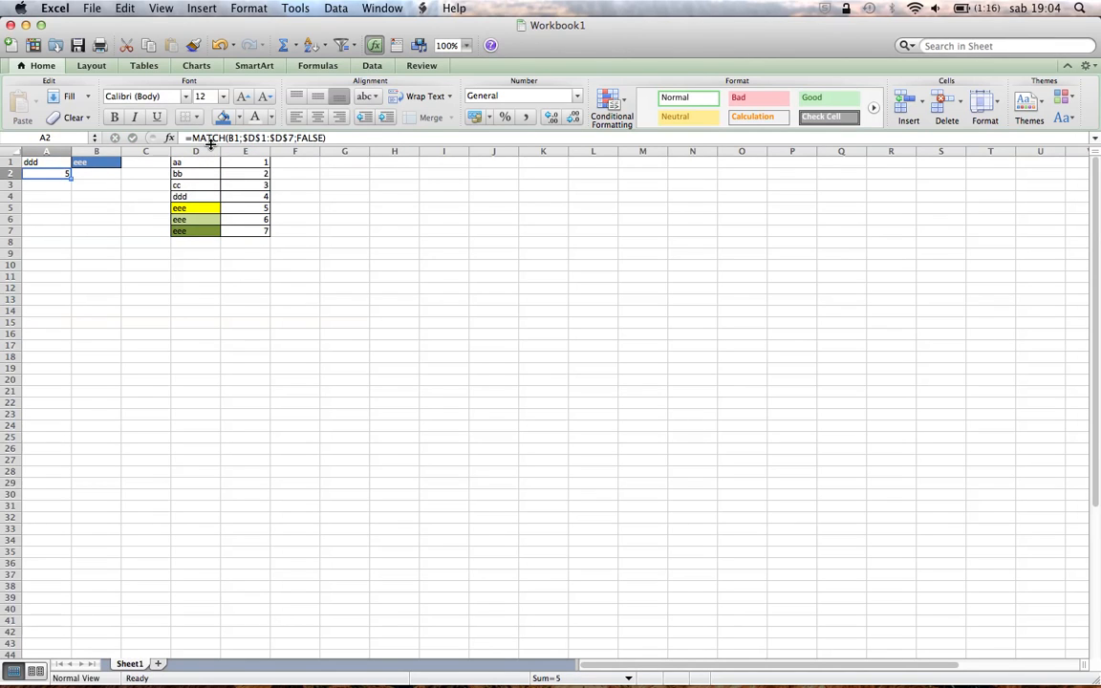
left_click(241, 137)
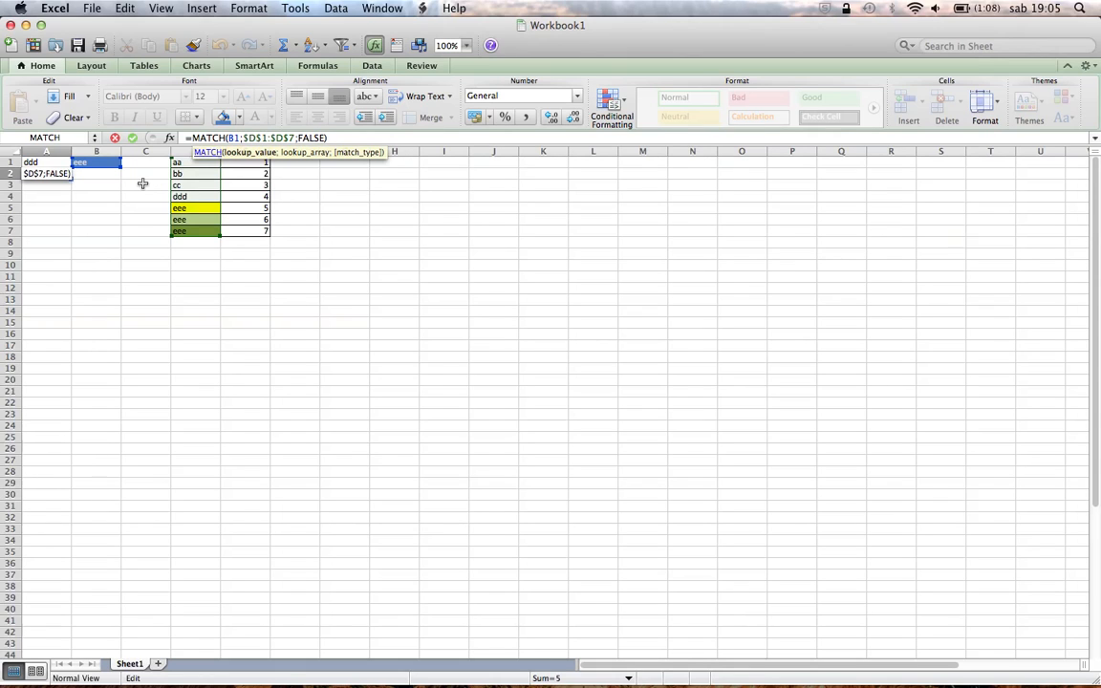
key("Escape")
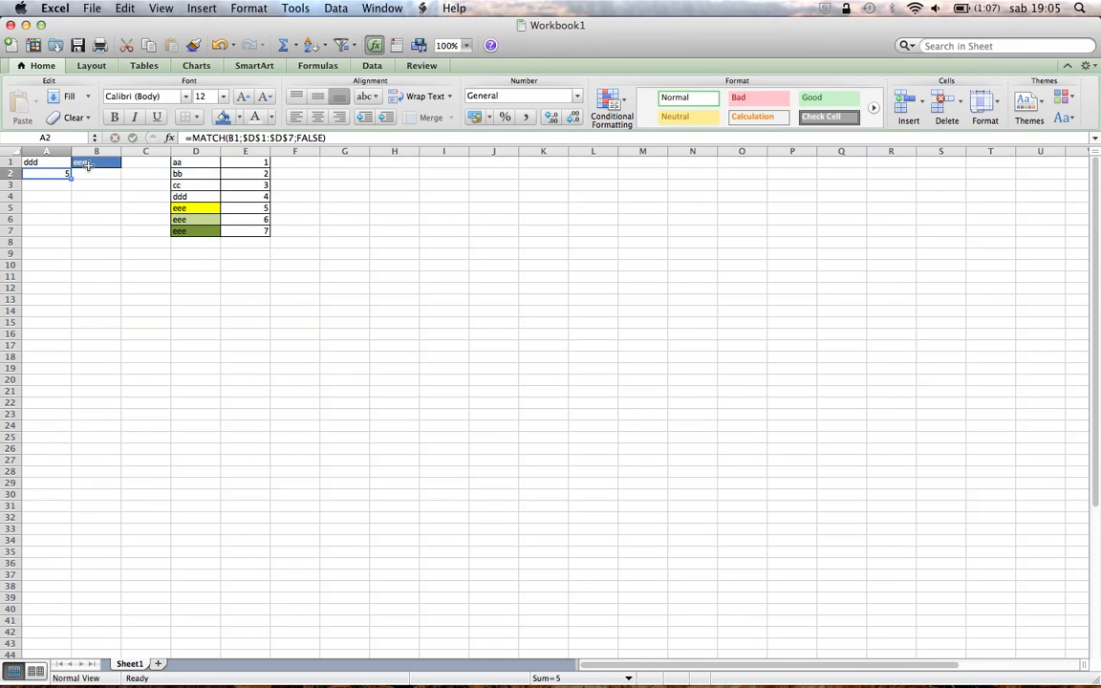
left_click(58, 162)
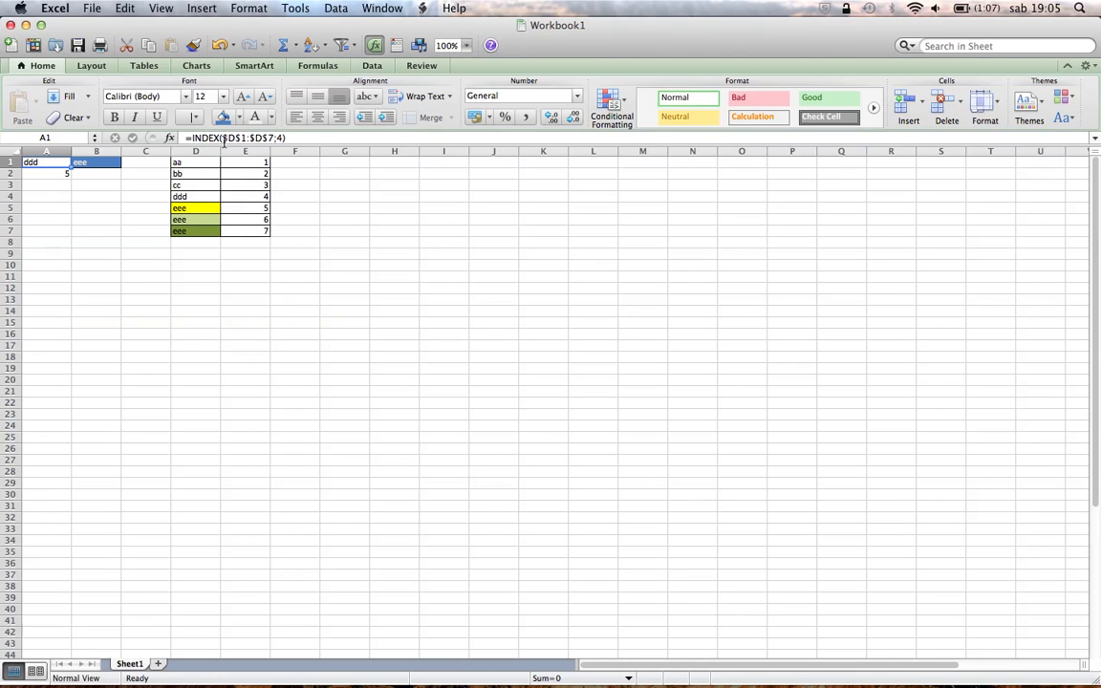
left_click(46, 174)
left_click(48, 162)
left_click(47, 177)
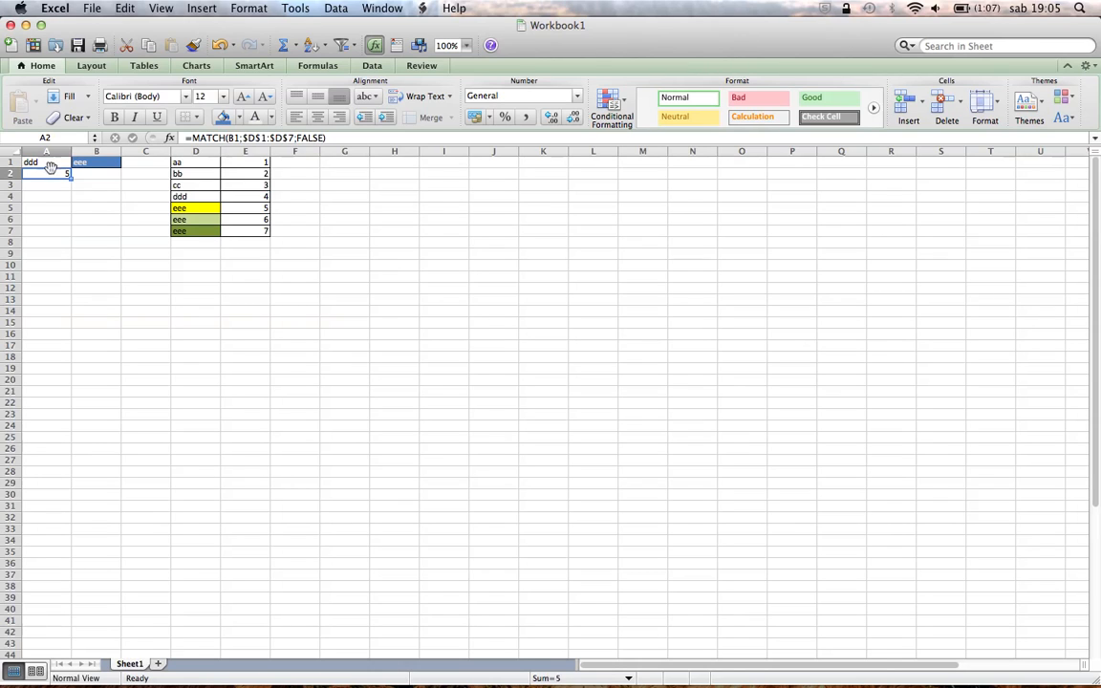
left_click(47, 164)
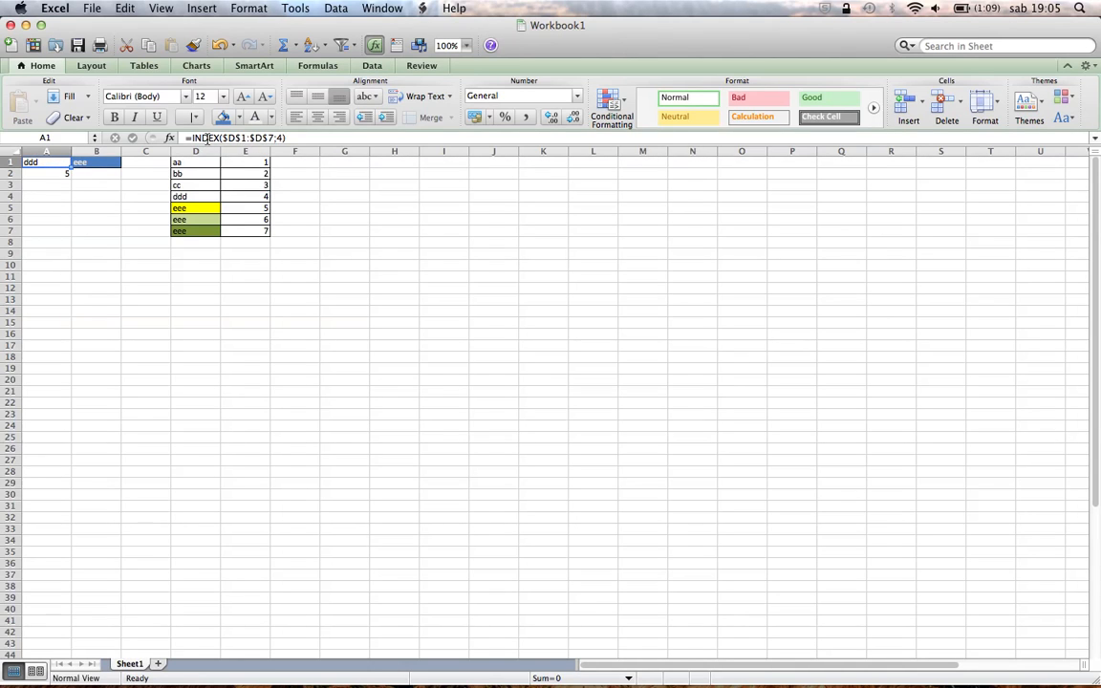
left_click(283, 138)
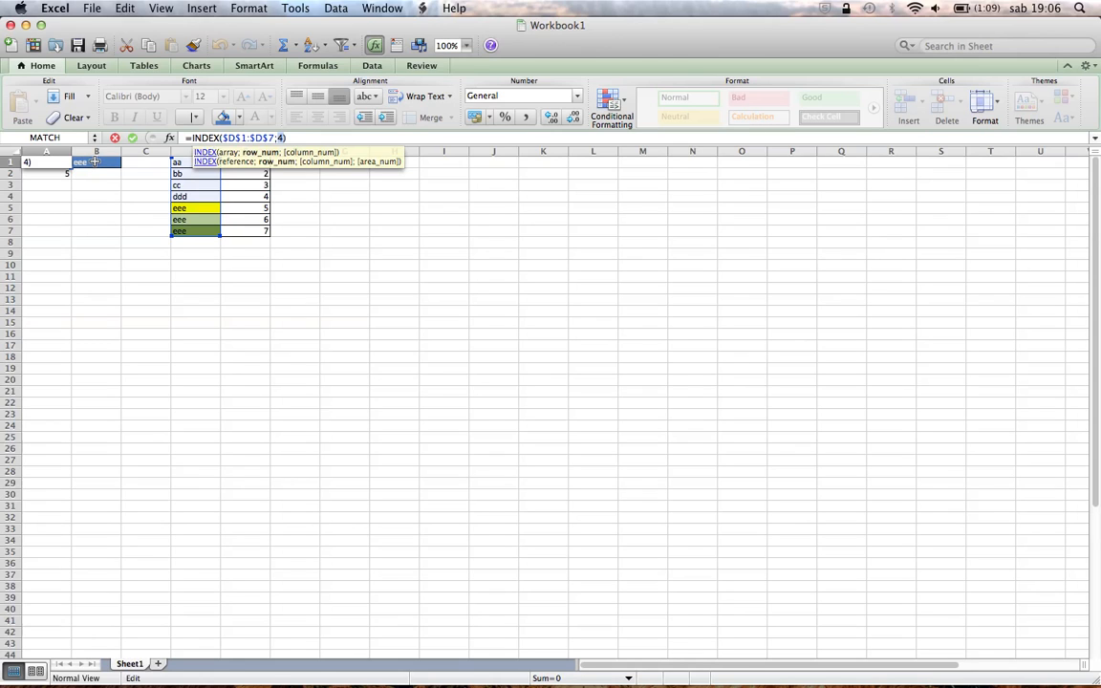
key("Escape")
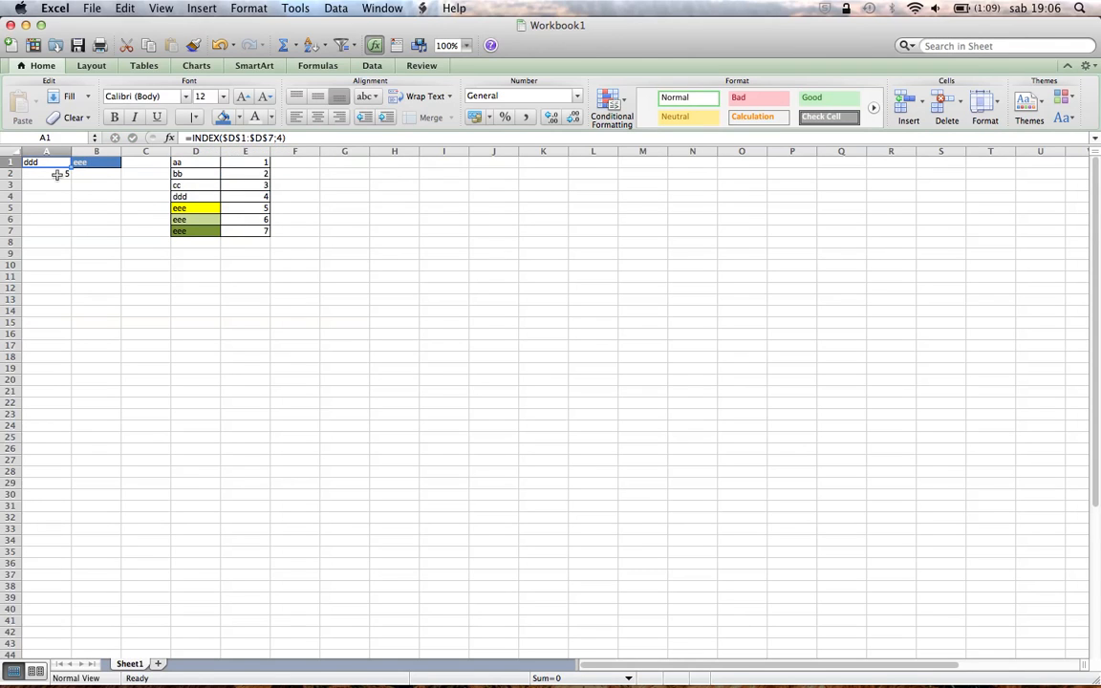
Step: Replace the row number 4 in A1's INDEX formula with A2's MATCH function, MATCH(B1;$D$1:$D$7;FALSE)
left_click(57, 173)
left_click(358, 140)
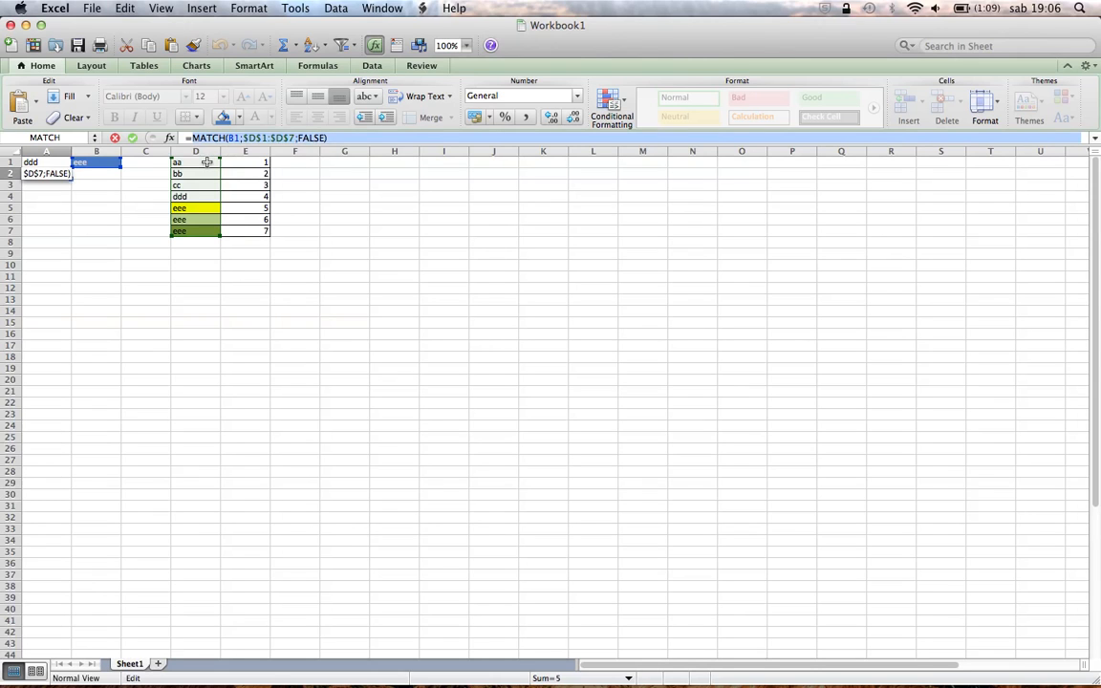
key("Return")
key("Up")
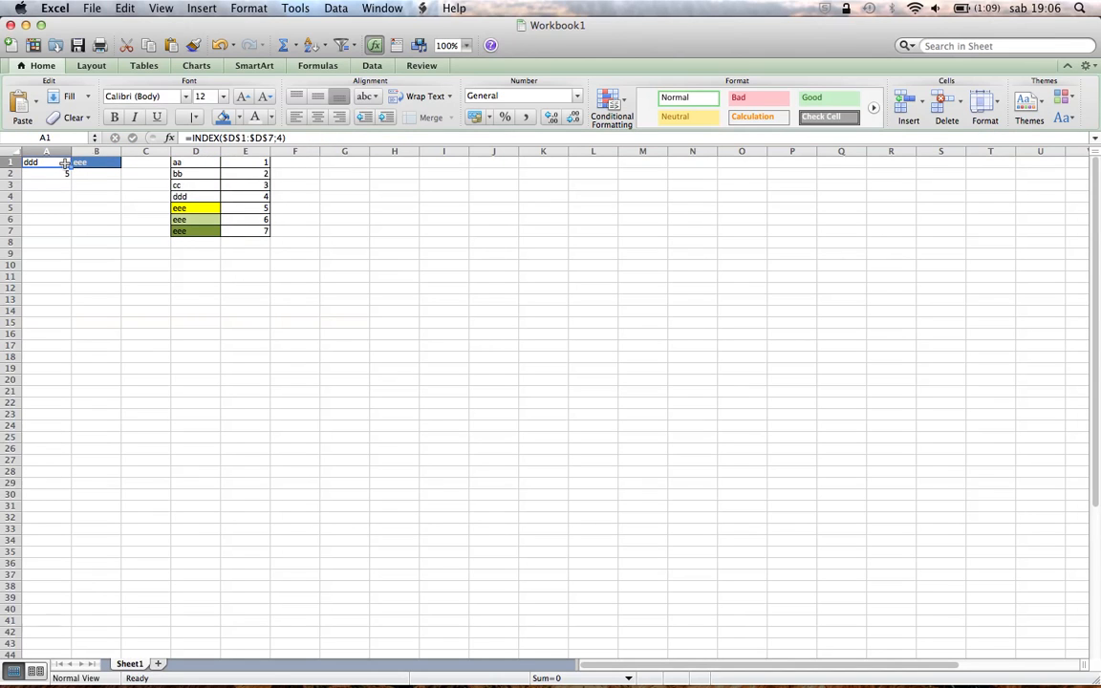
left_click(283, 139)
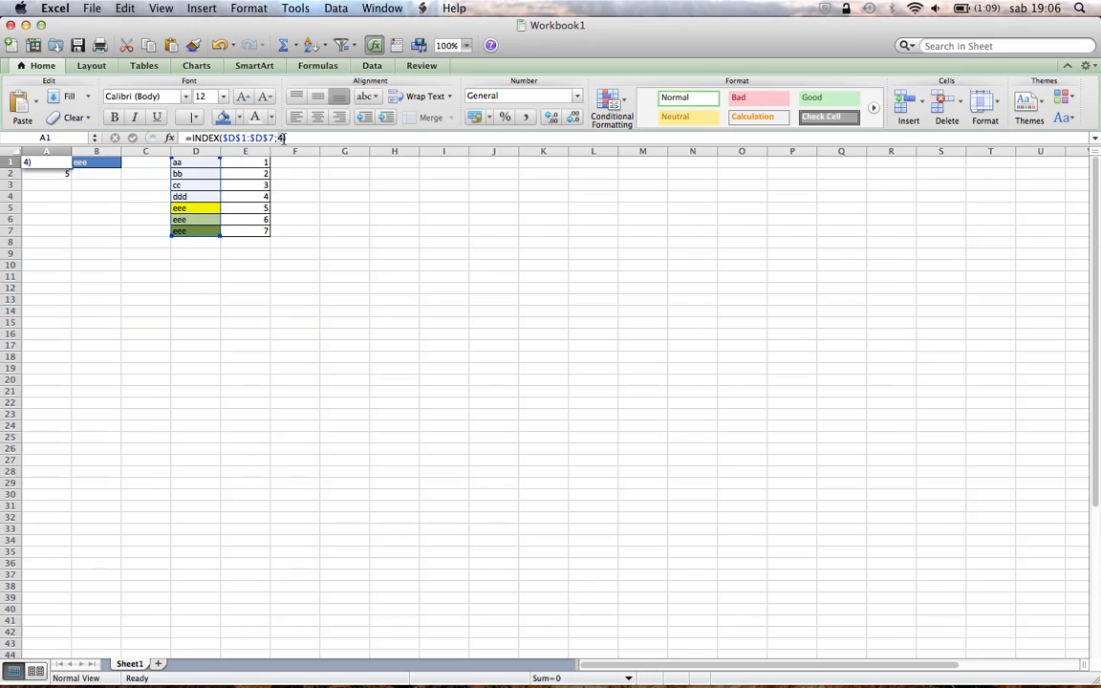
type("MATCH(B1;$D$1:$D$7;FALSE)")
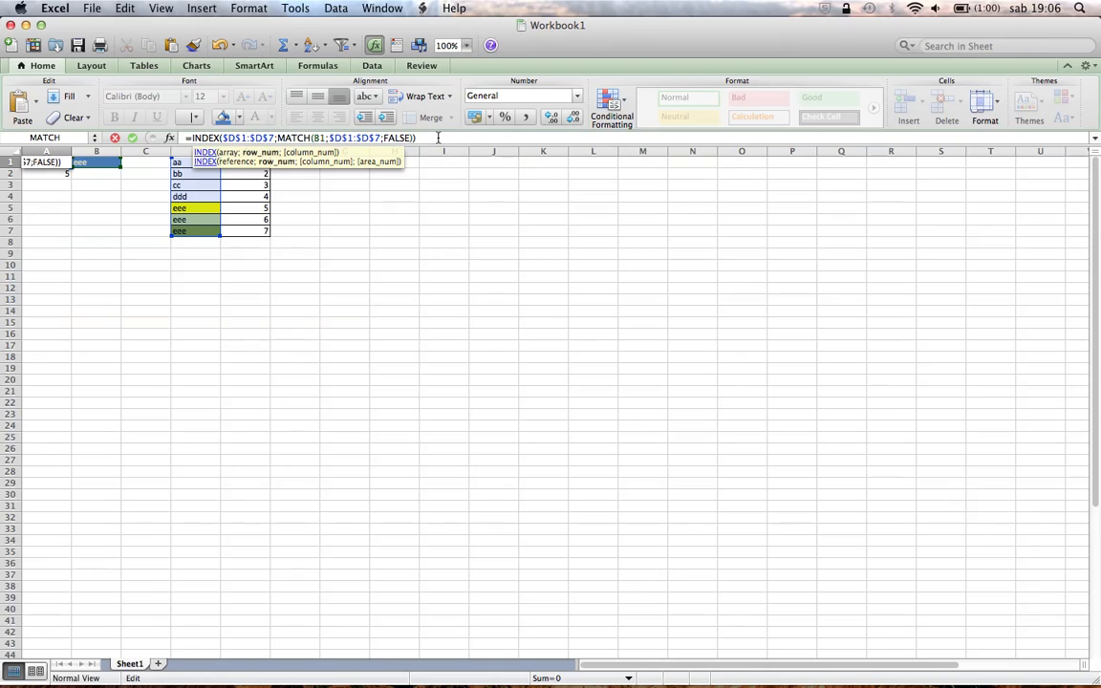
left_click(399, 137)
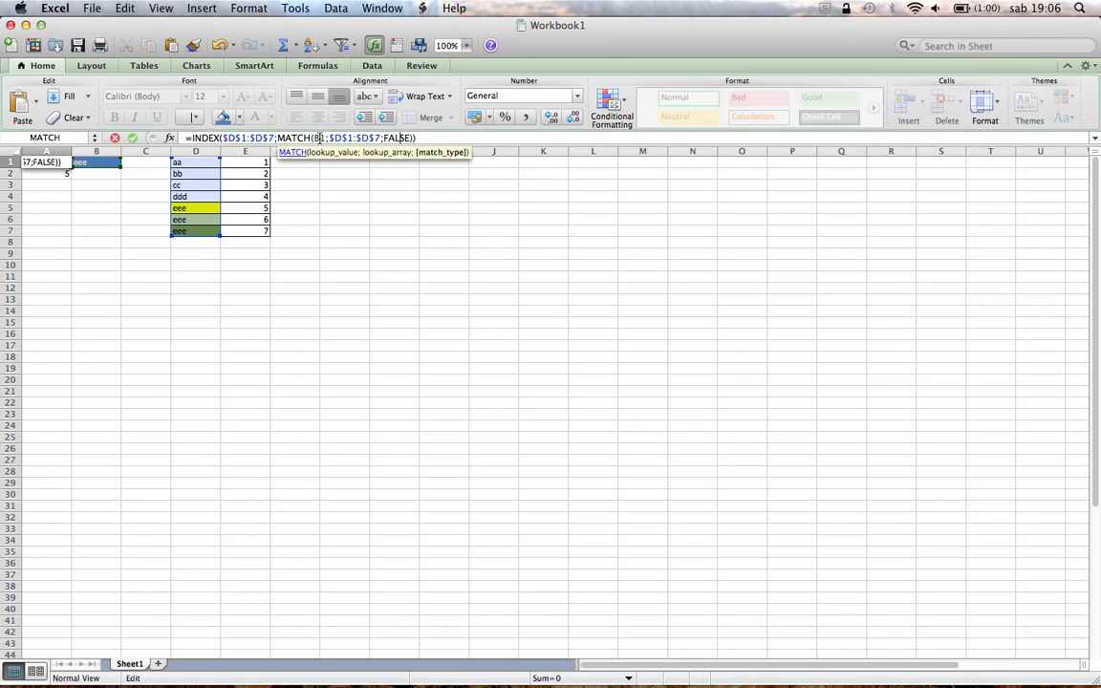
left_click(332, 138)
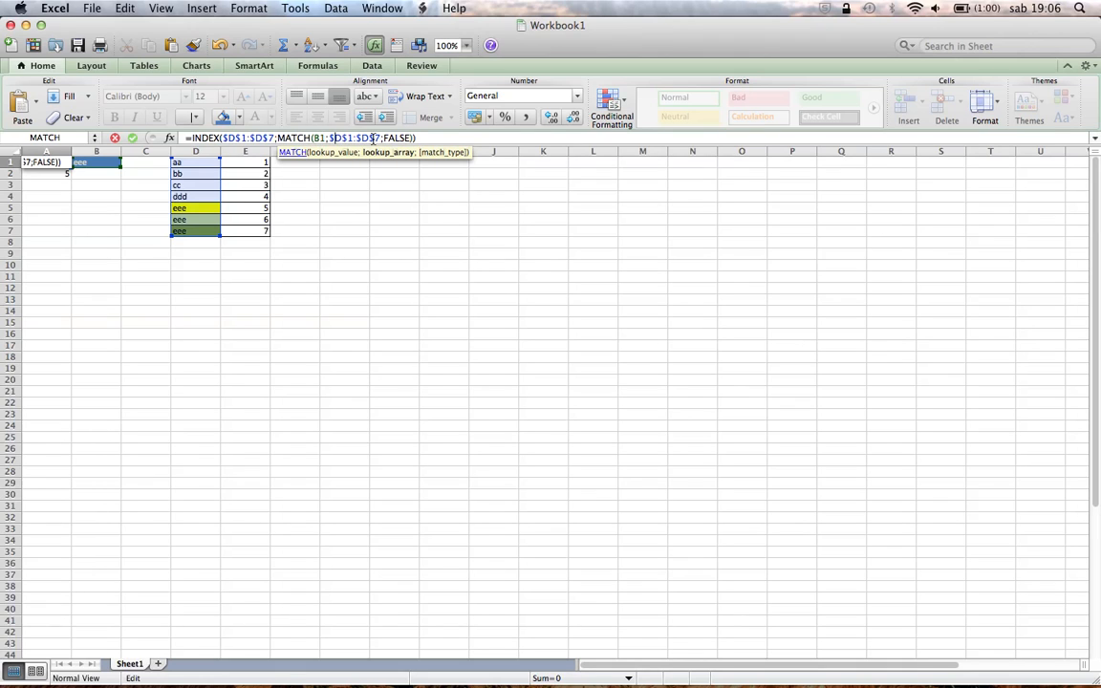
left_click(392, 137)
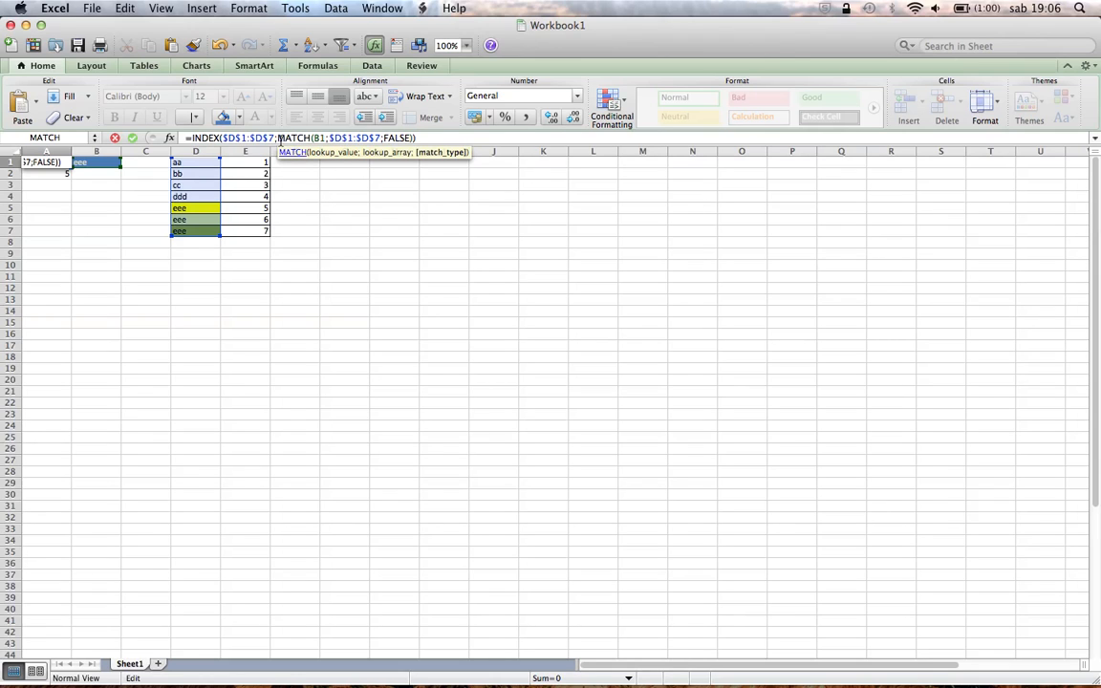
left_click(256, 138)
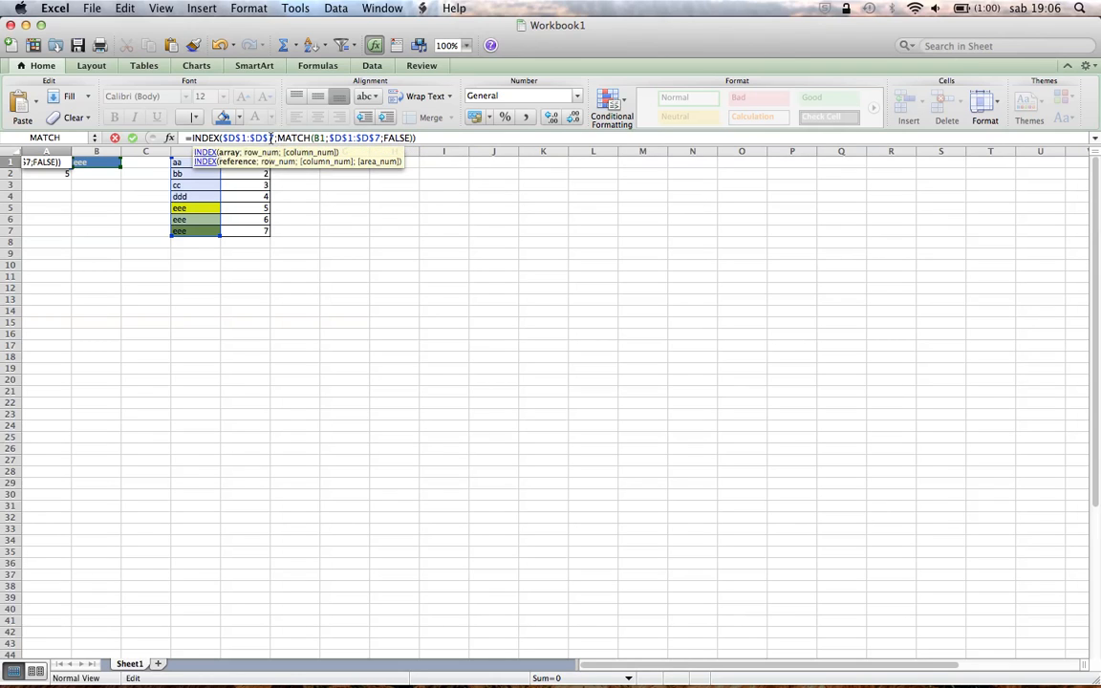
left_click(231, 153)
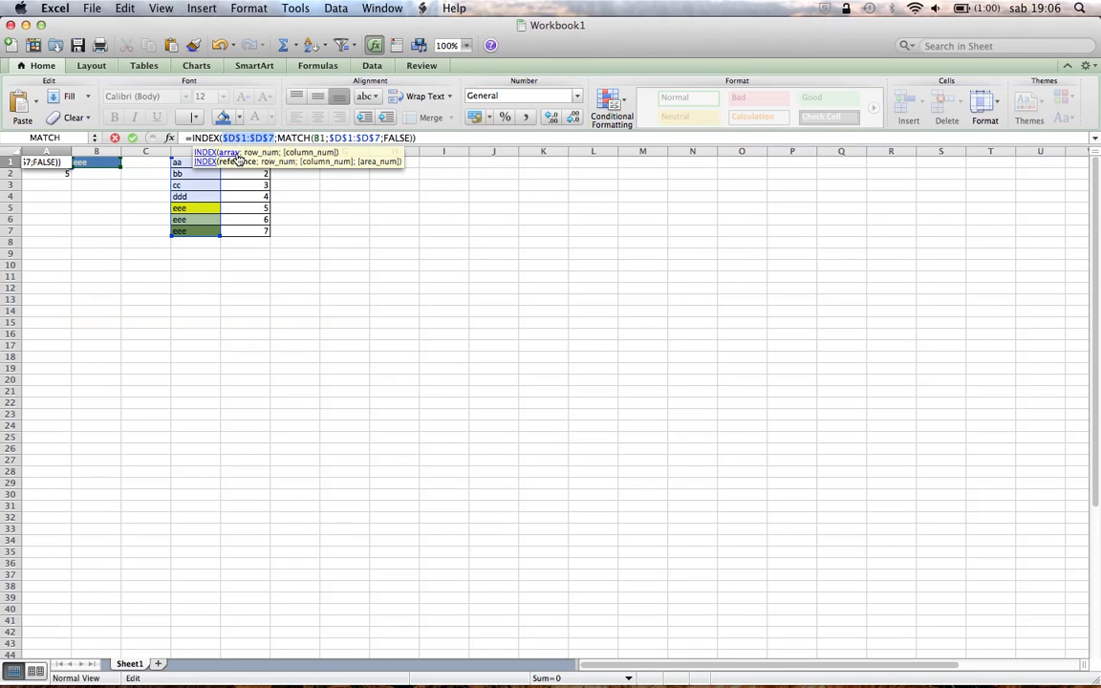
left_click(253, 155)
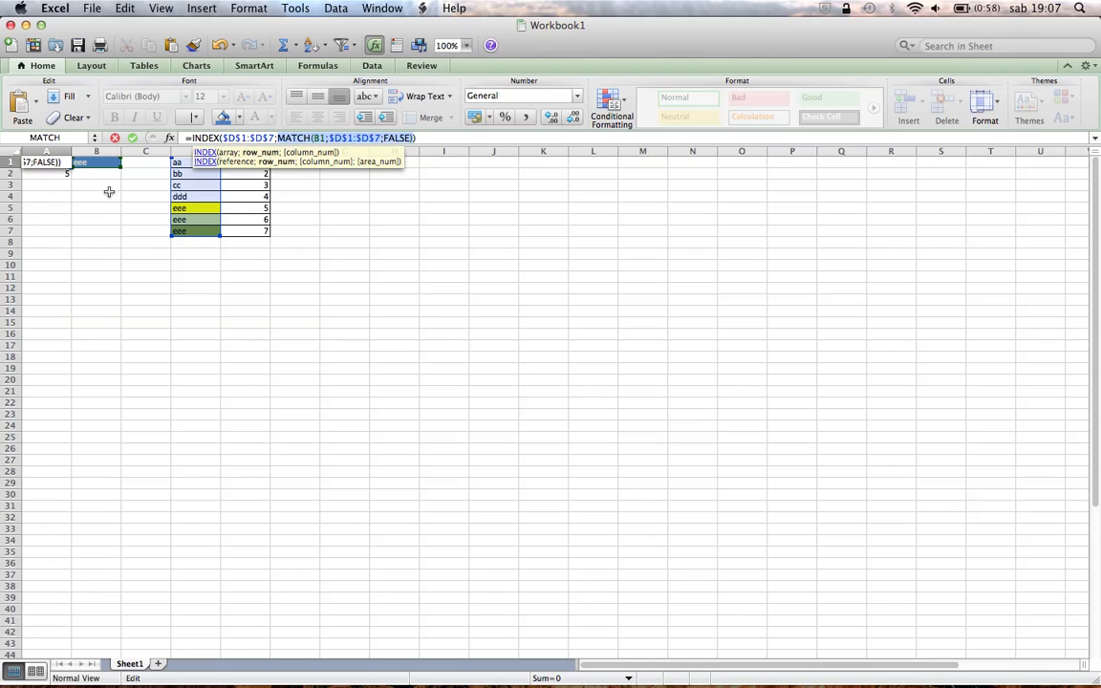
key("Return")
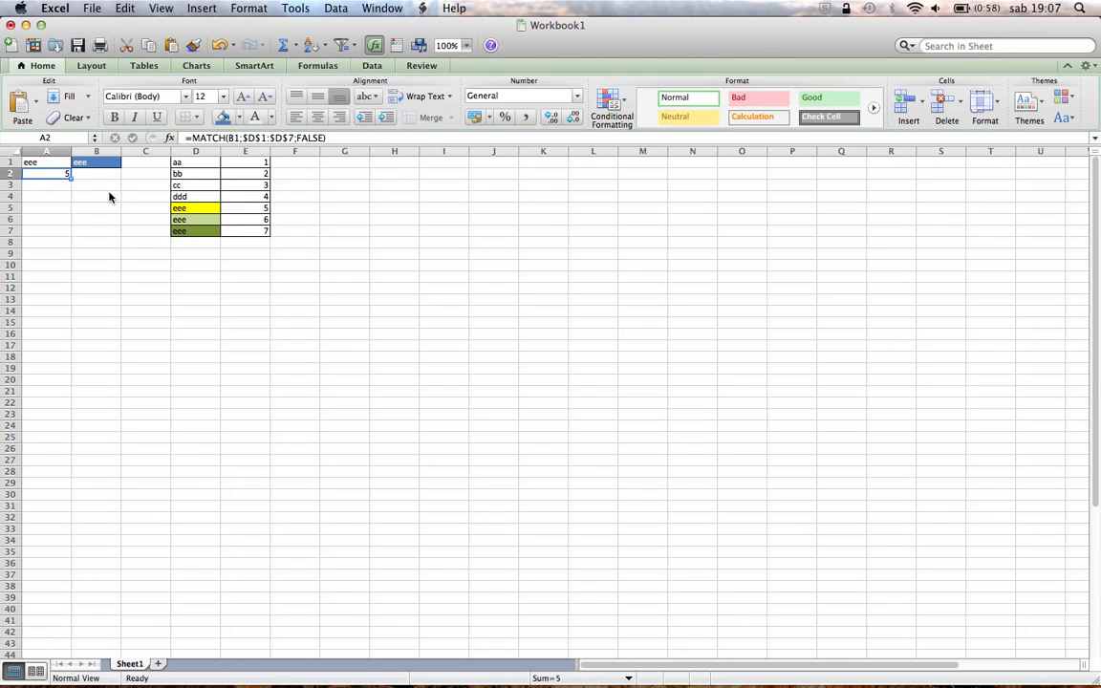
Step: Copy the formulas in A1:A2 to the cells starting at A4
left_click(48, 160)
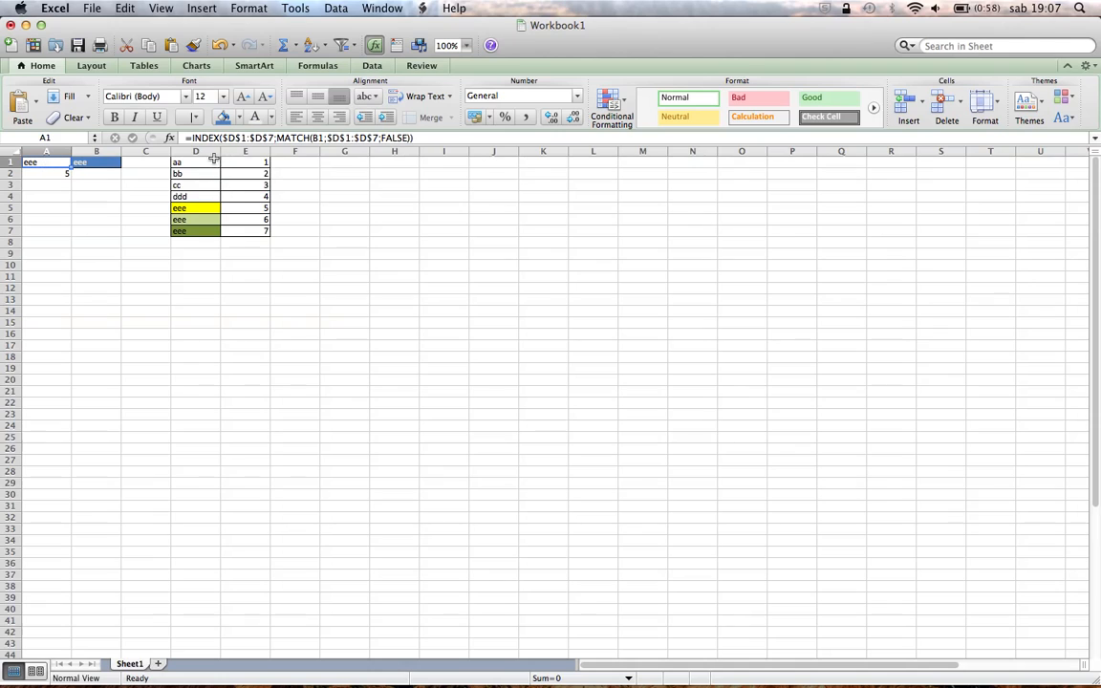
left_click(200, 208)
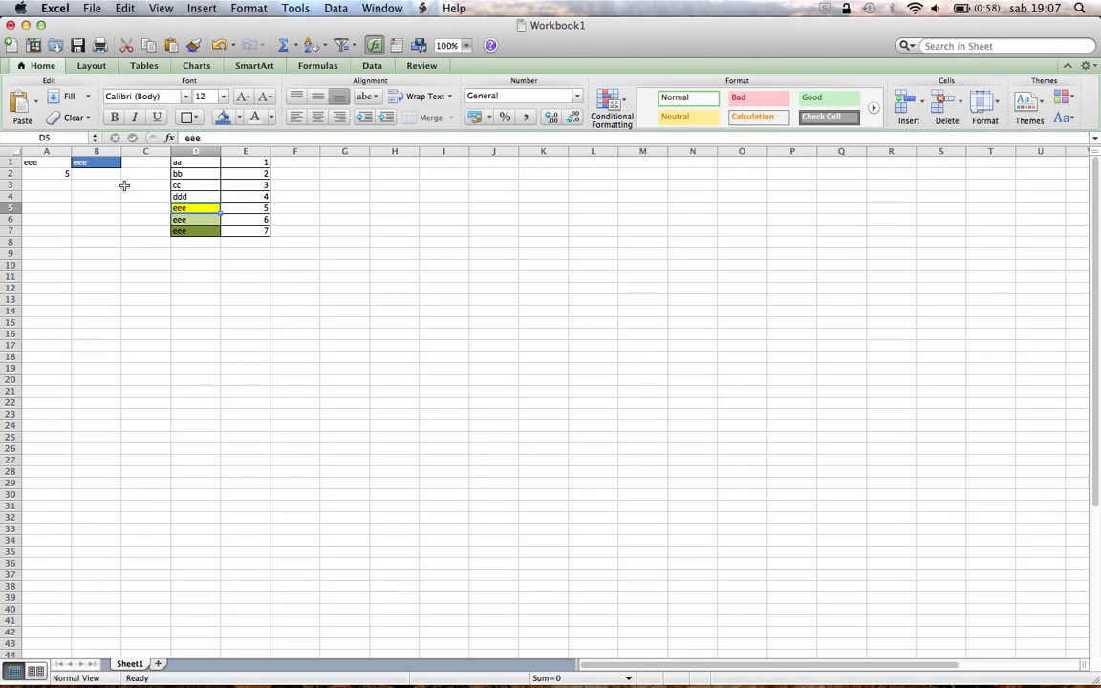
left_click(57, 163)
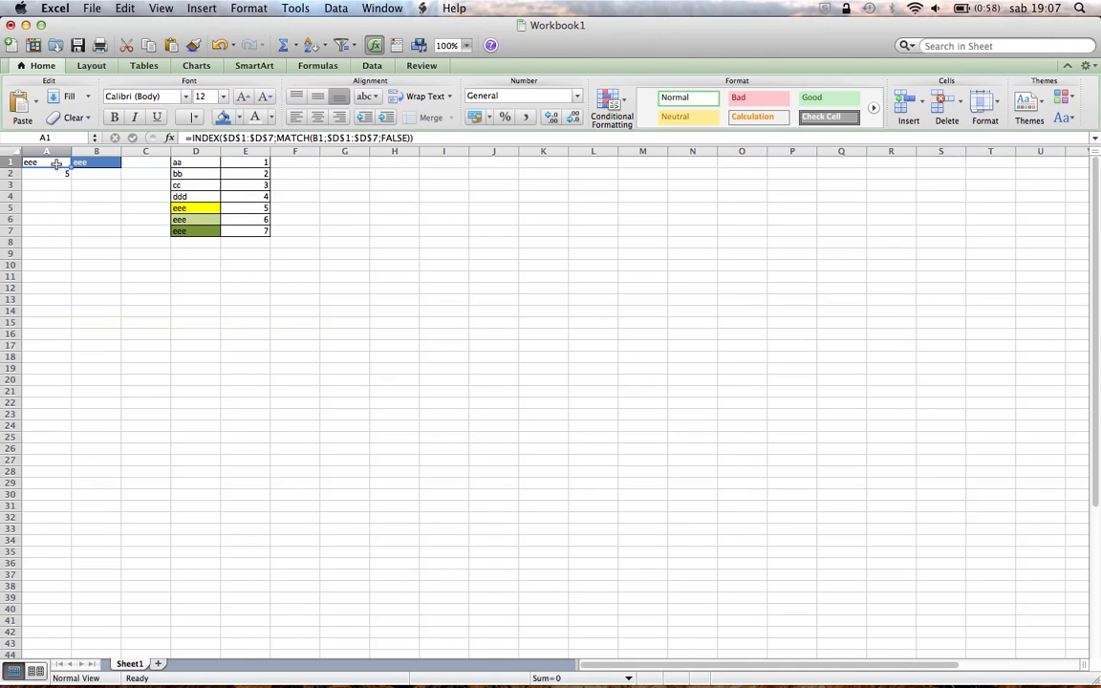
mouse_move(56, 165)
left_mouse_down()
mouse_move(86, 181)
mouse_move(55, 174)
left_mouse_up()
key("super+c")
left_click(53, 196)
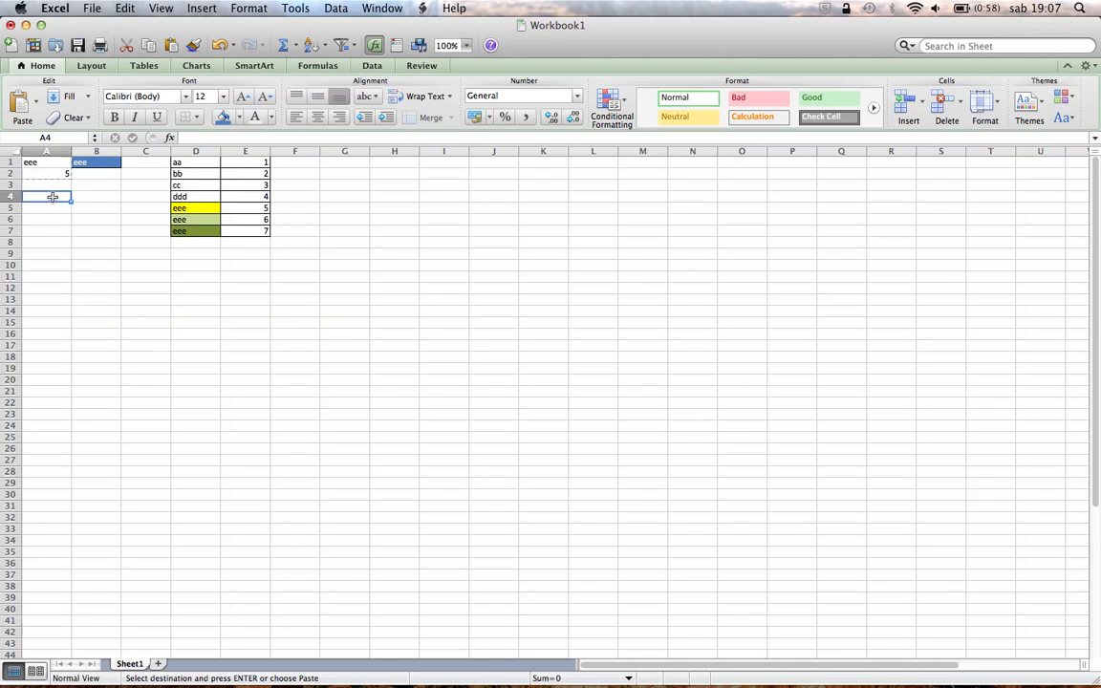
key("super+v")
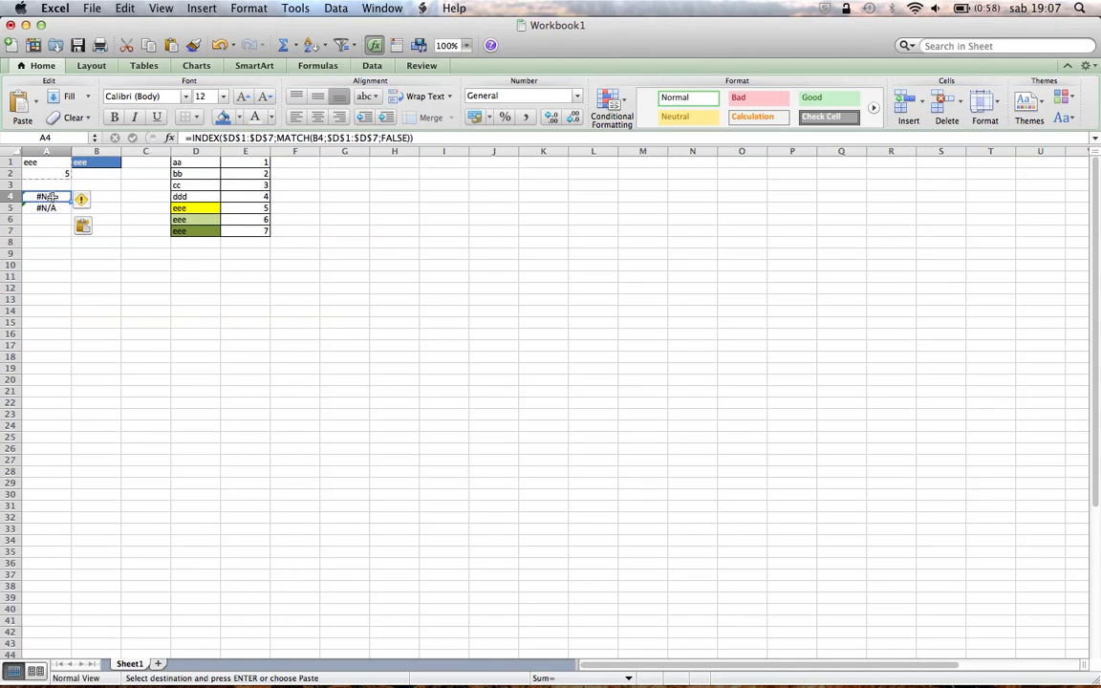
Step: Set the MATCH lookup value in A4's combined INDEX formula to reference B1
double_click(52, 195)
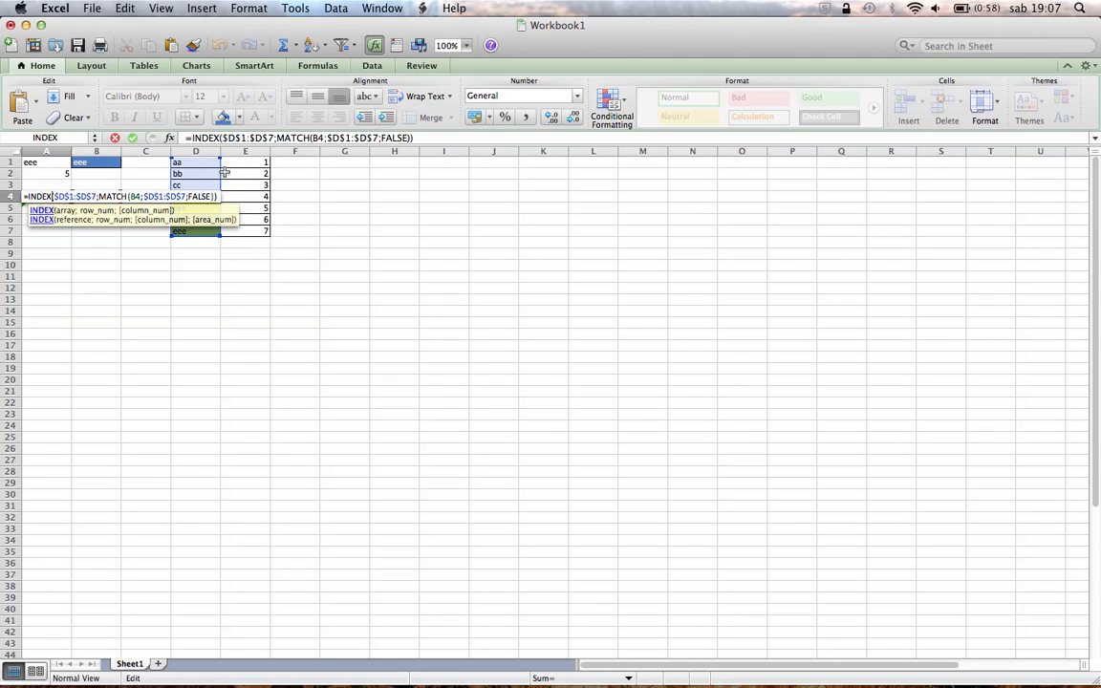
left_click(243, 139)
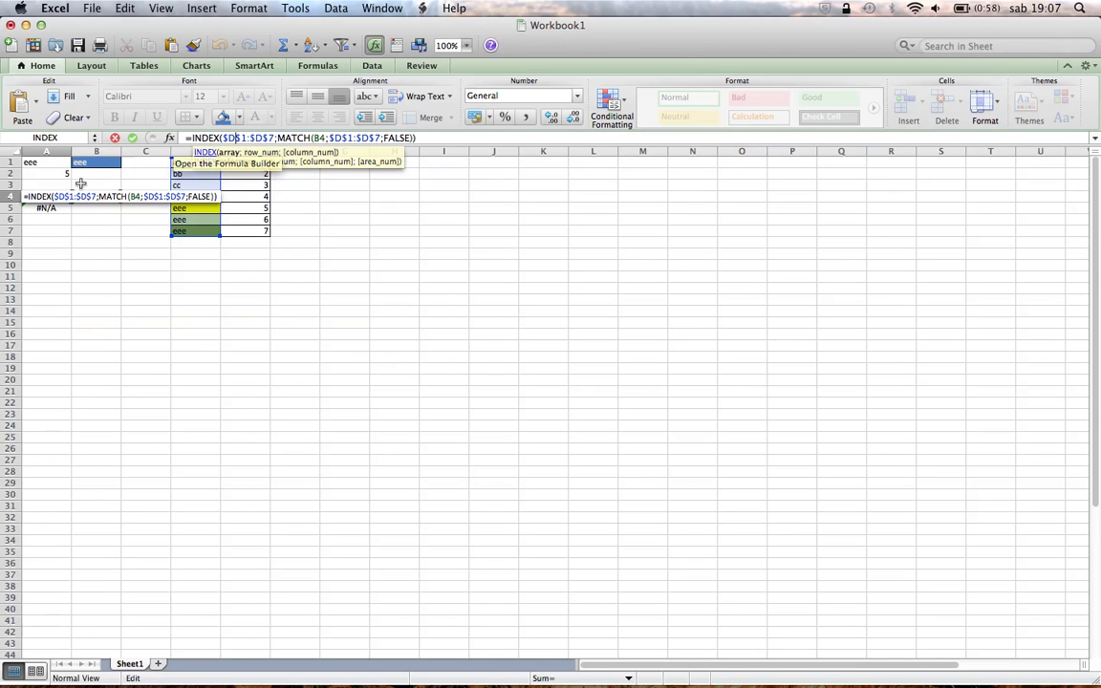
key("Escape")
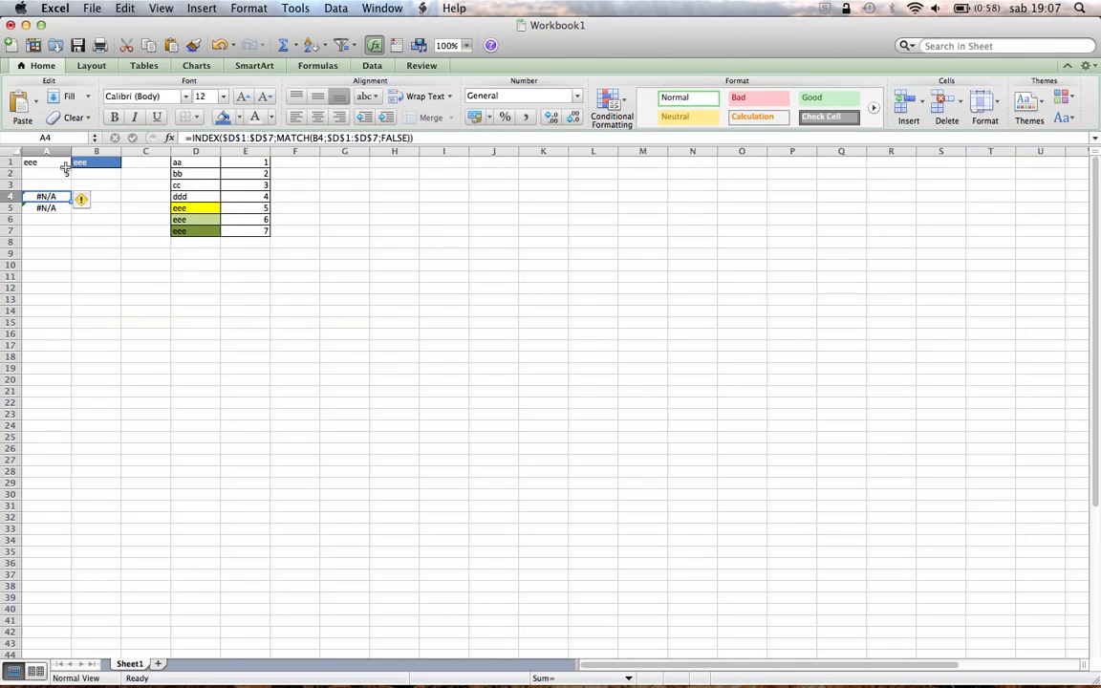
left_click(320, 138)
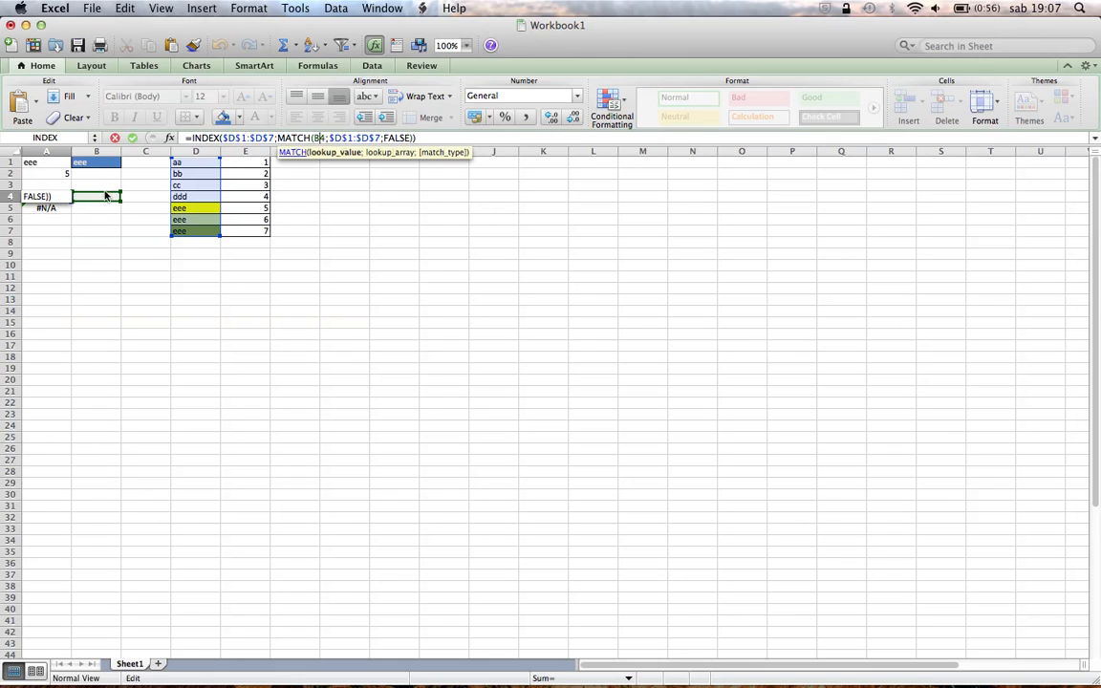
left_click(101, 163)
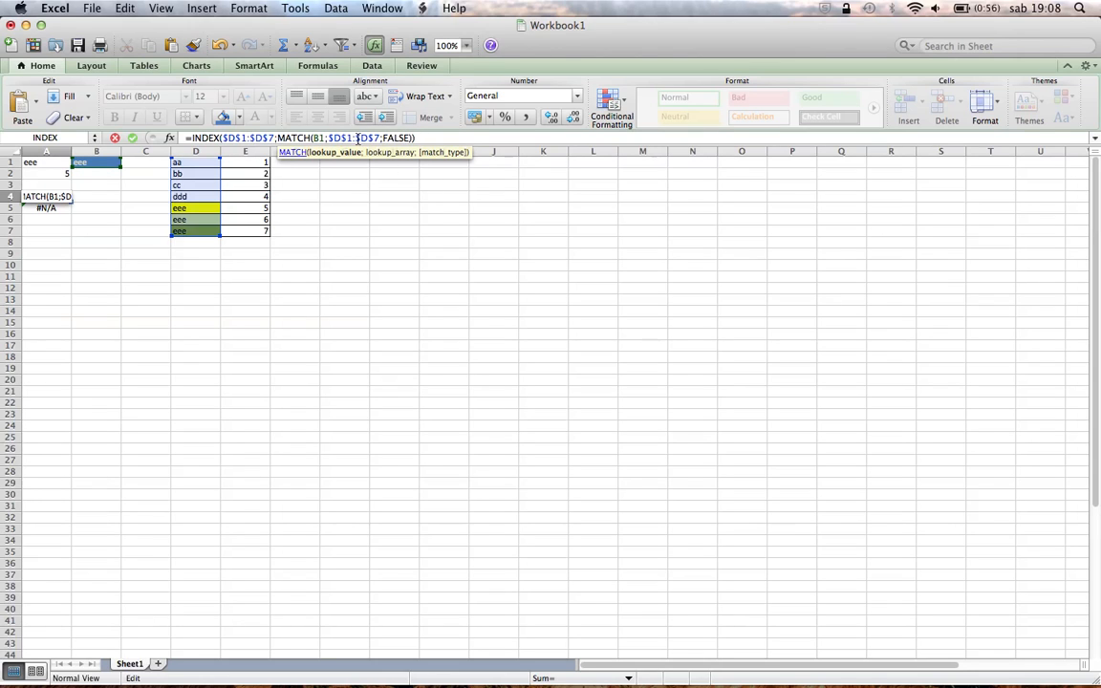
key("Return")
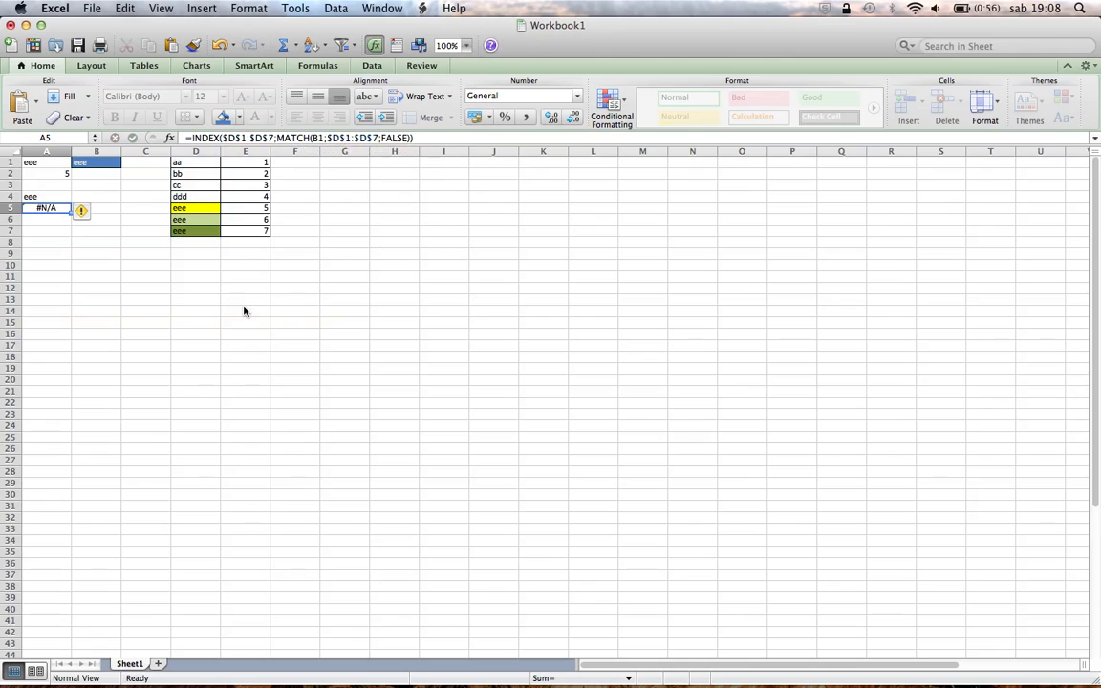
Step: Set the lookup value of A5's MATCH formula to reference B1
double_click(44, 208)
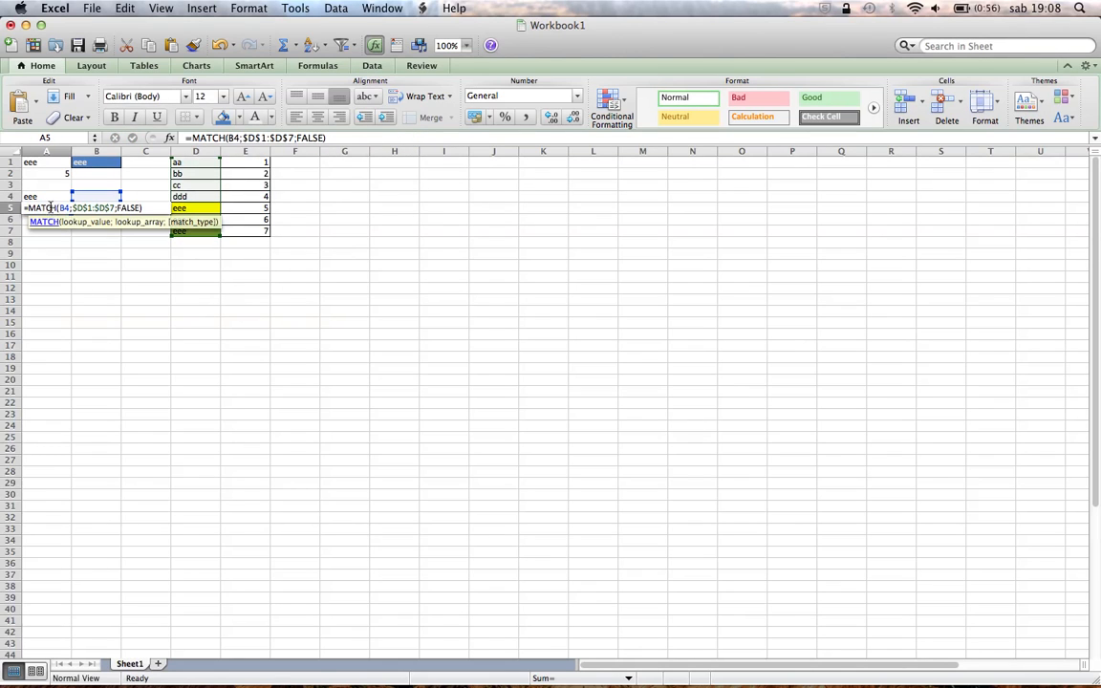
left_click_drag(83, 191, 84, 160)
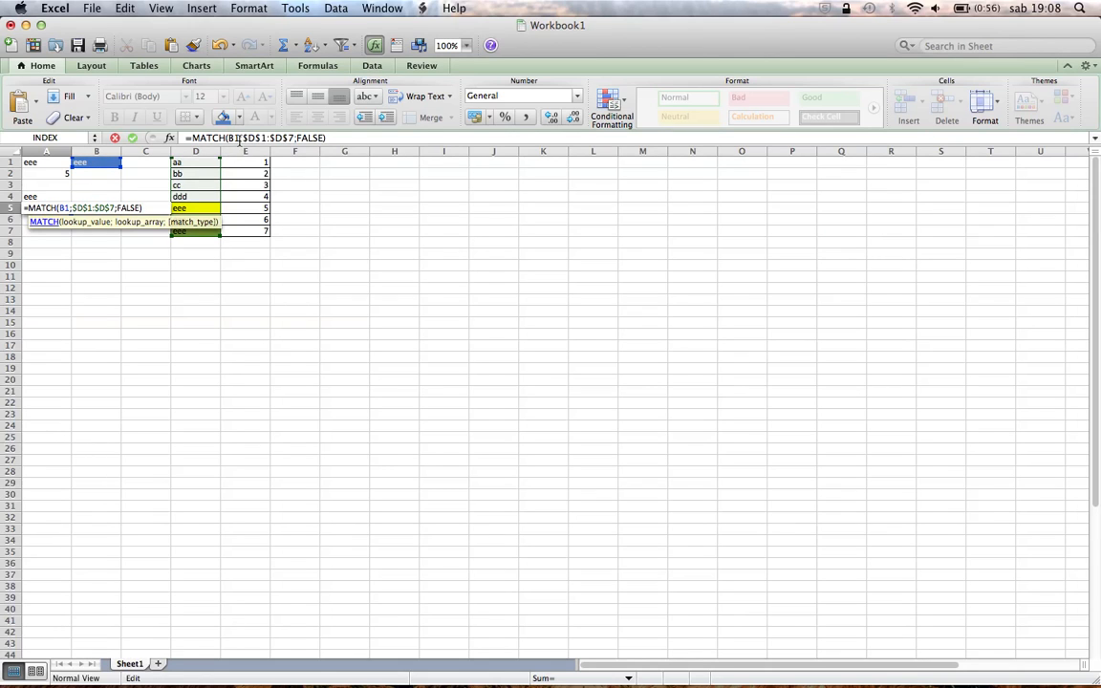
key("Return")
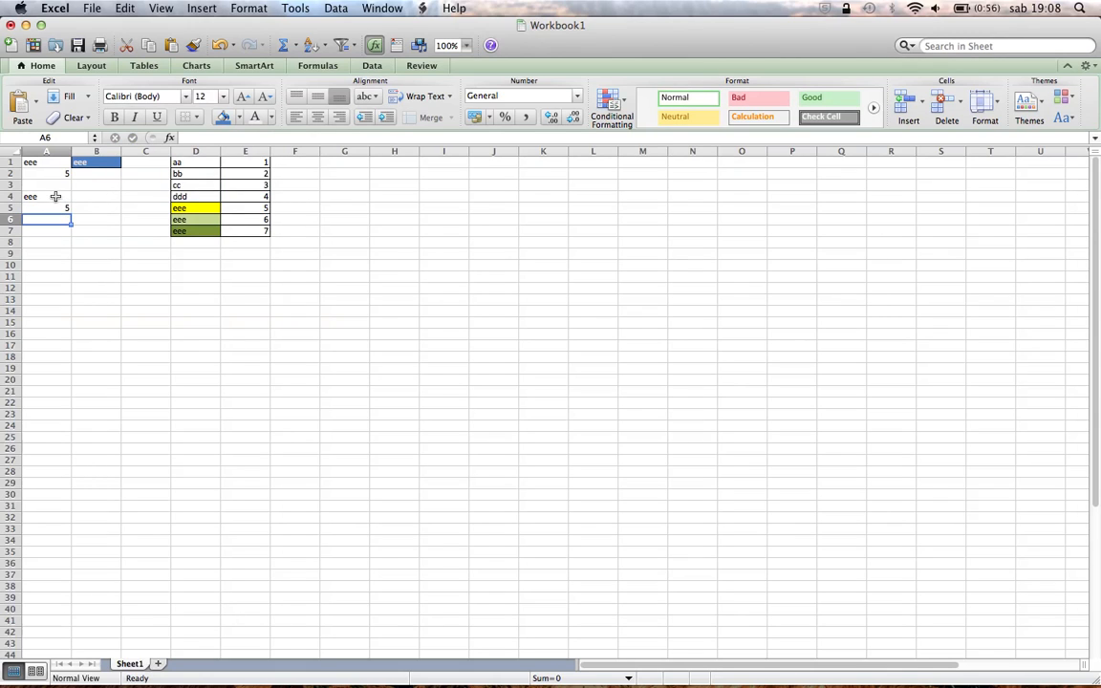
Step: Extend the INDEX array in A4's formula to $D$1:$E$7 and add 2 as its column number
left_click(55, 198)
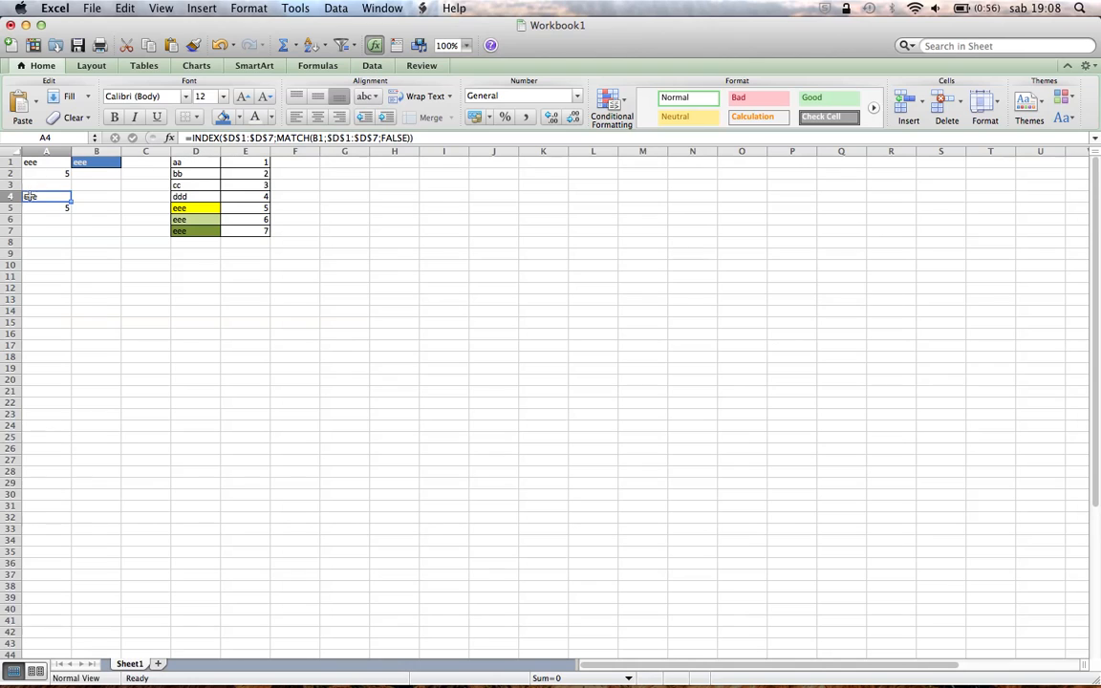
double_click(46, 199)
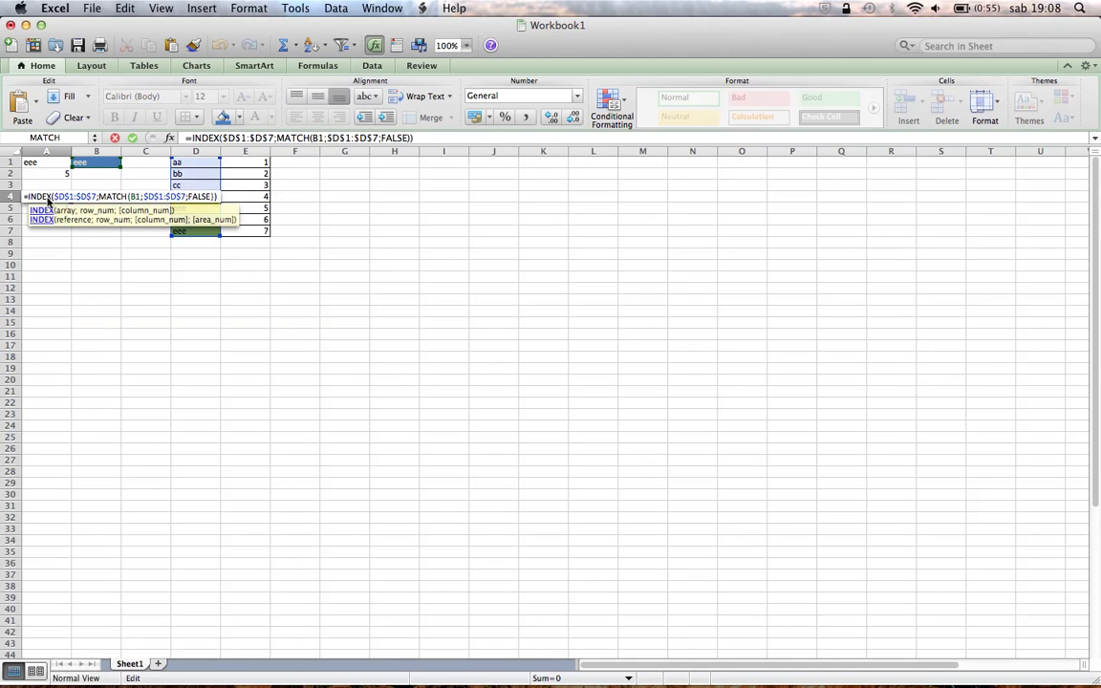
left_click_drag(220, 158, 267, 156)
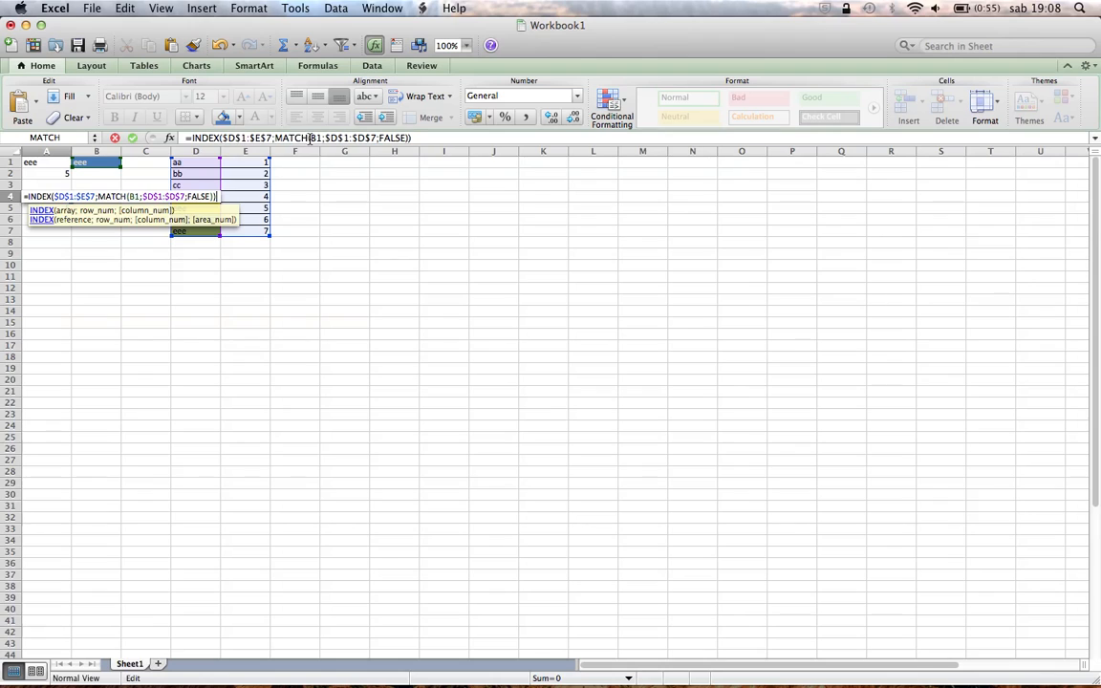
left_click(308, 138)
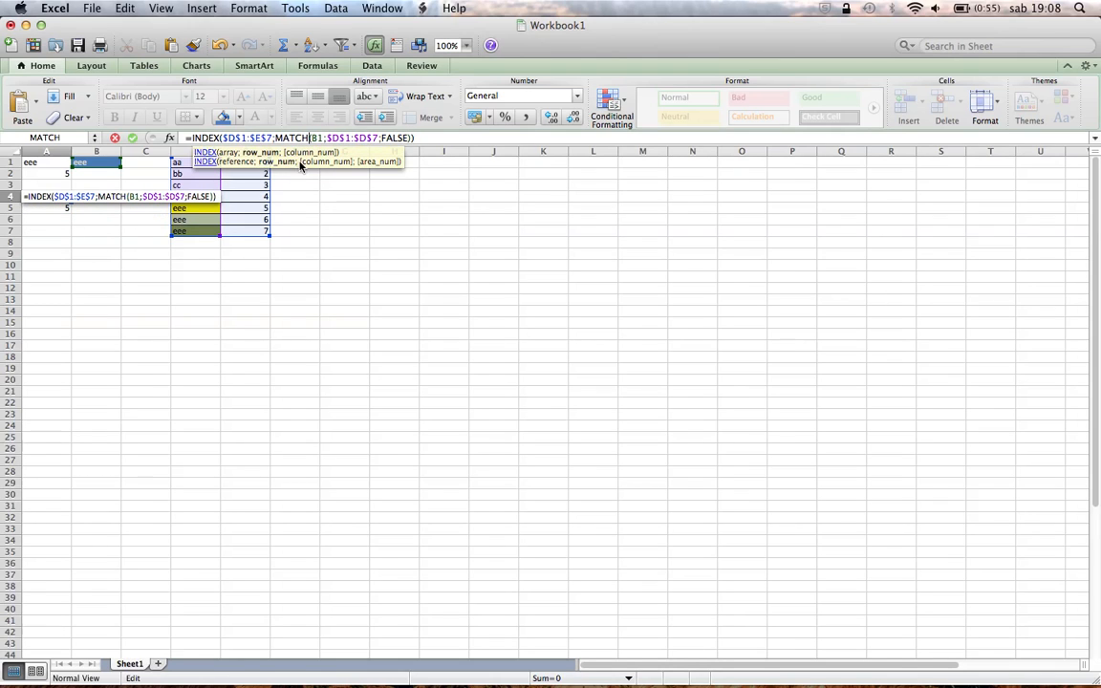
left_click(410, 138)
type(";")
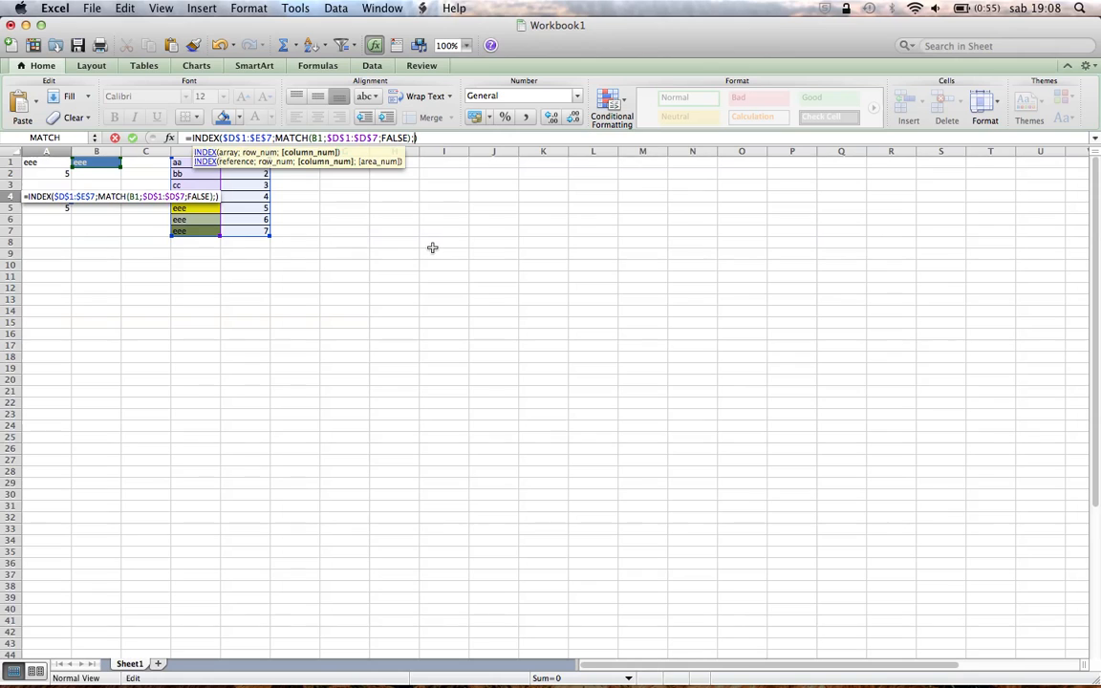
type("2")
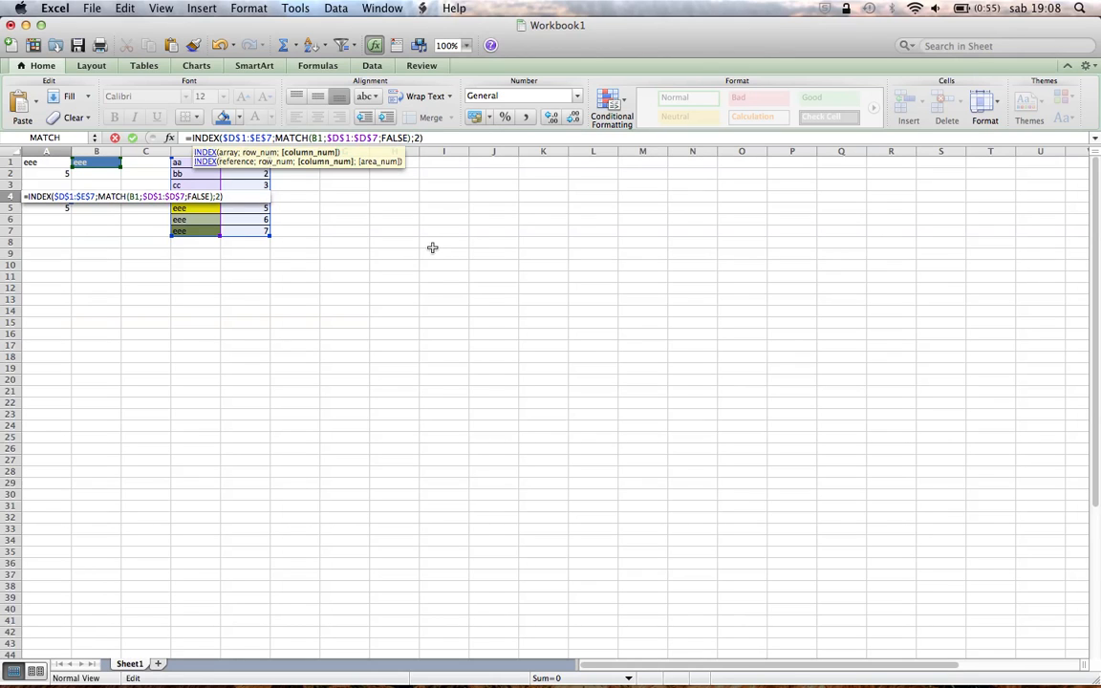
key("Return")
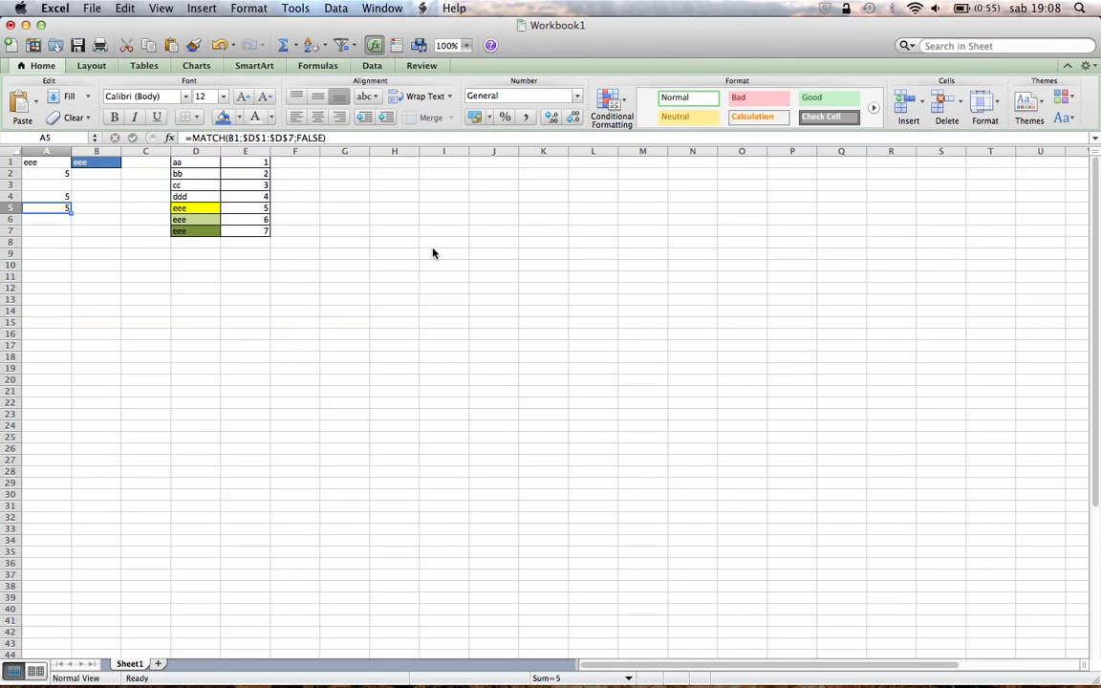
Step: Compare A4's result with E5, and clear the MATCH formula from A5
left_click(63, 196)
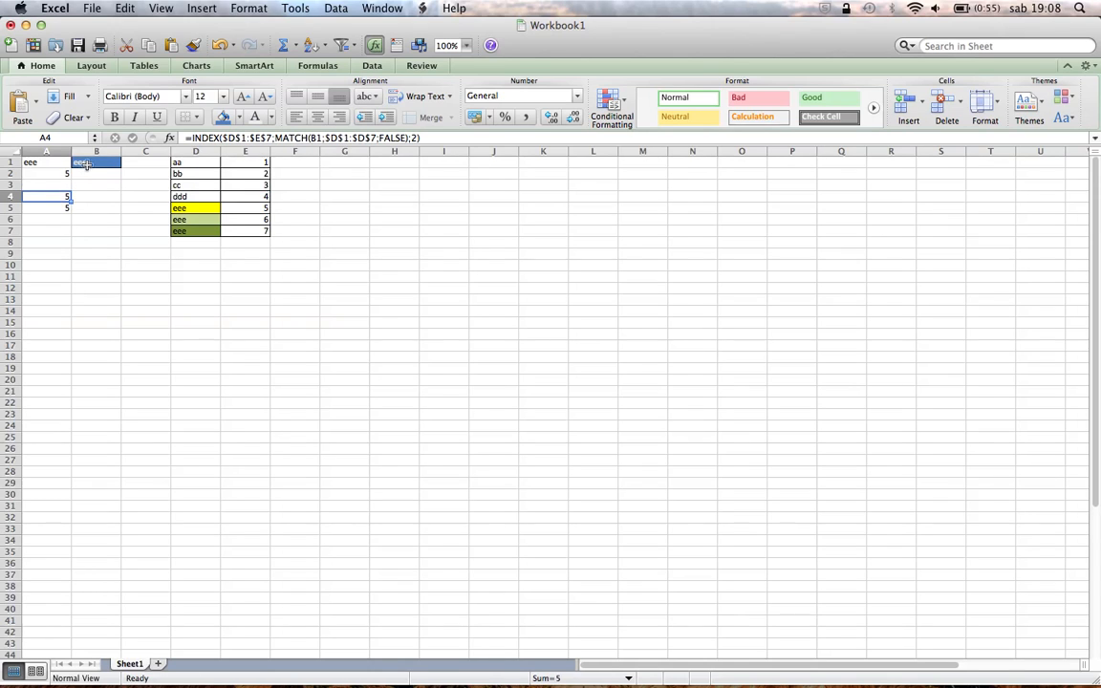
left_click(243, 207)
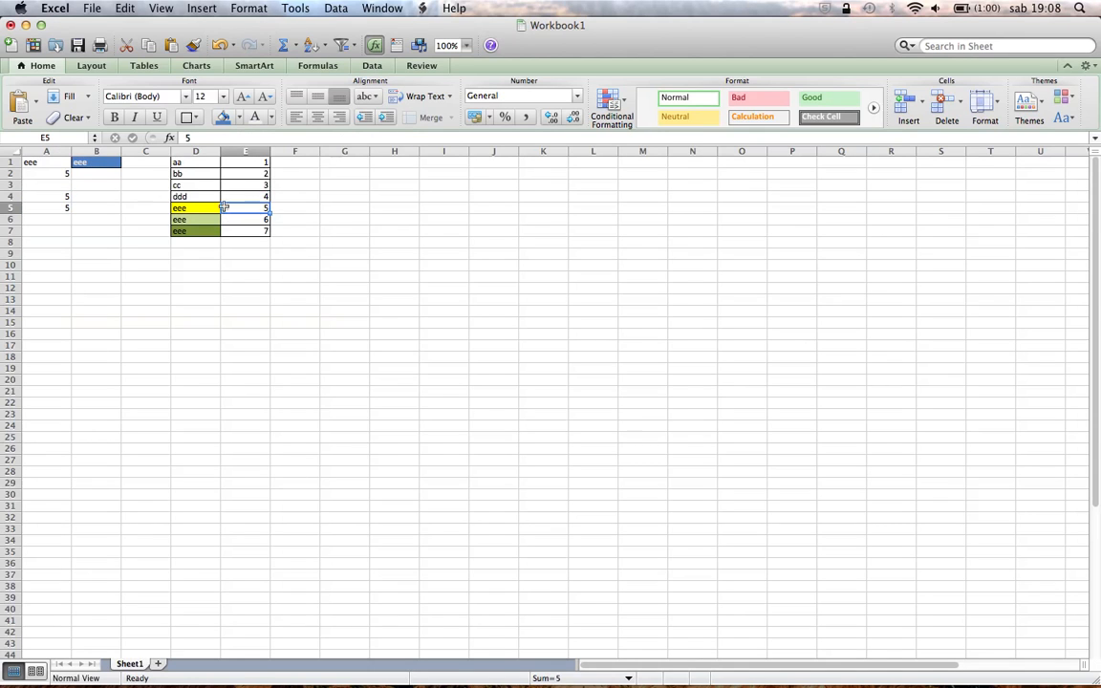
left_click(48, 210)
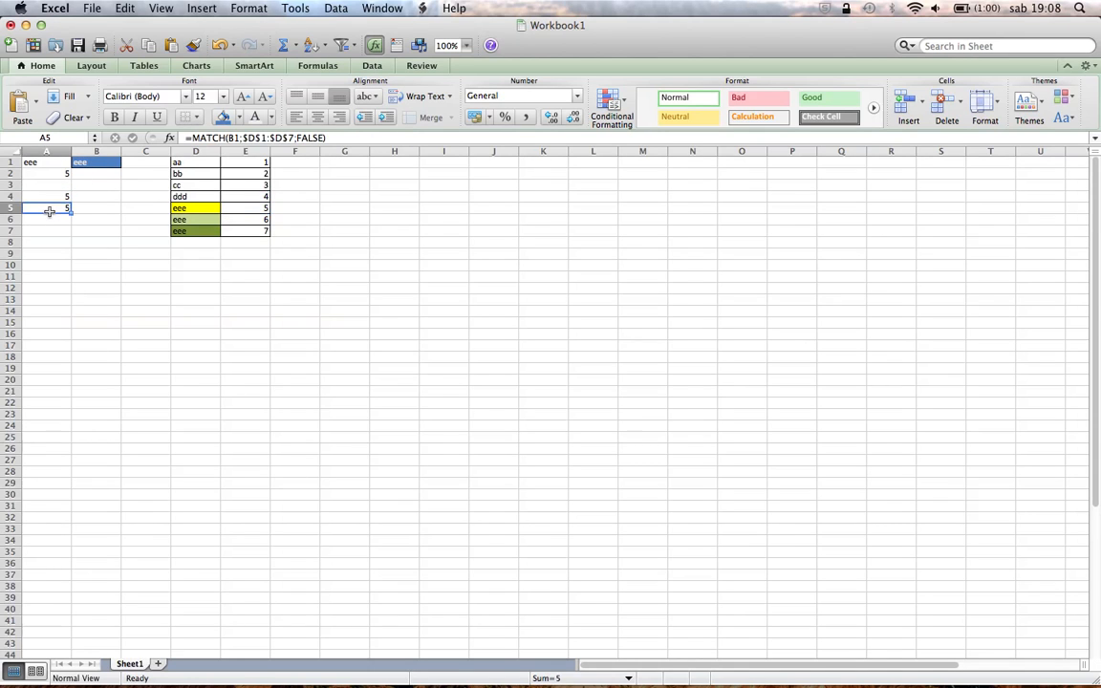
key("Delete")
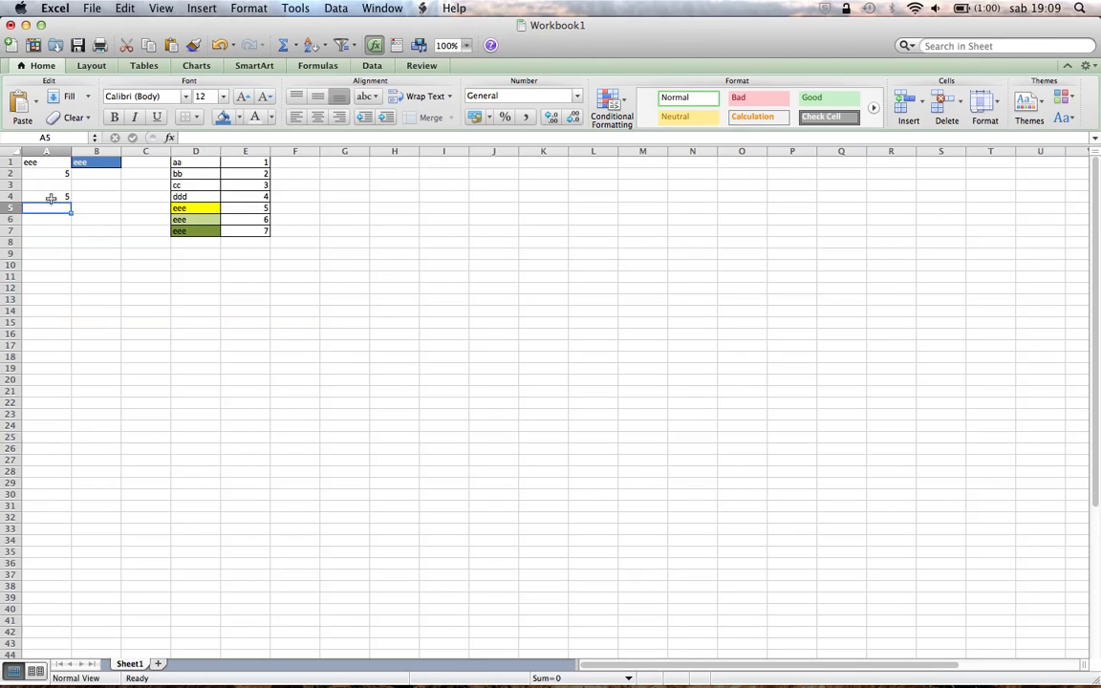
Step: Review the references in A4's combined formula and change the lookup value in B1 to bb
left_click(52, 195)
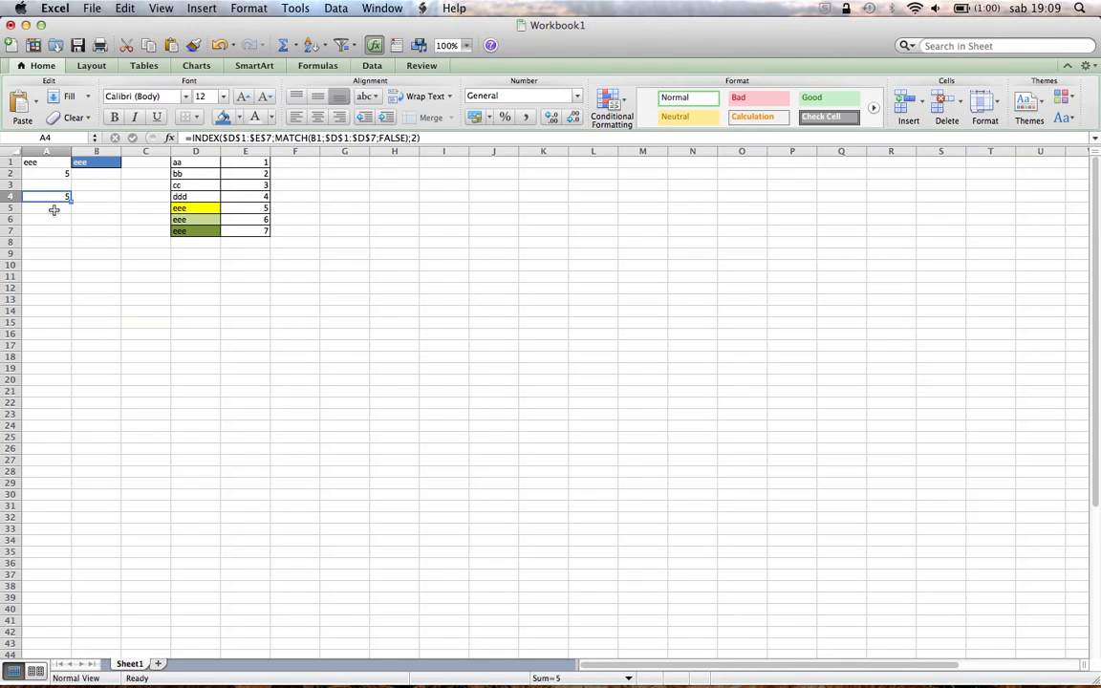
left_click(53, 210)
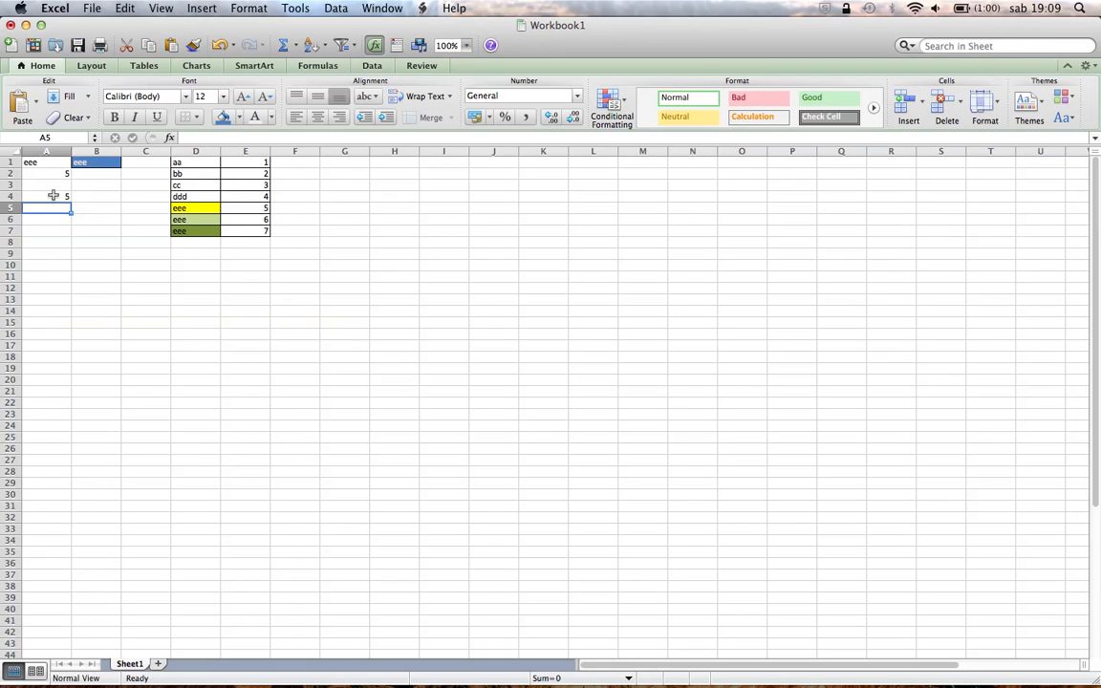
left_click(53, 198)
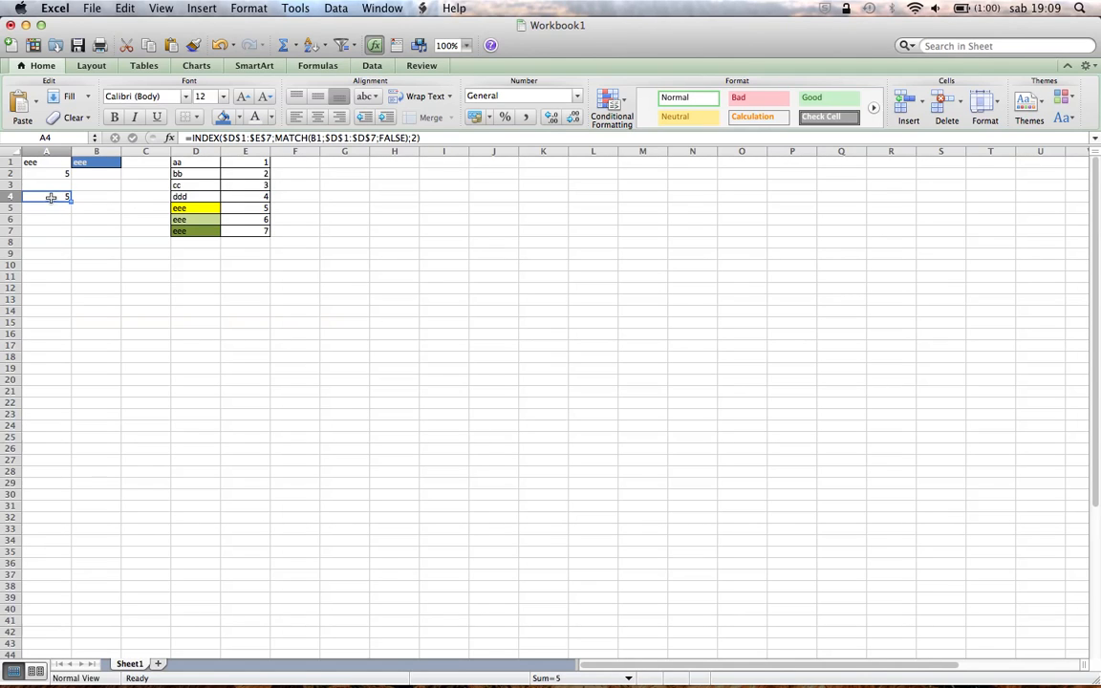
key("ctrl+u")
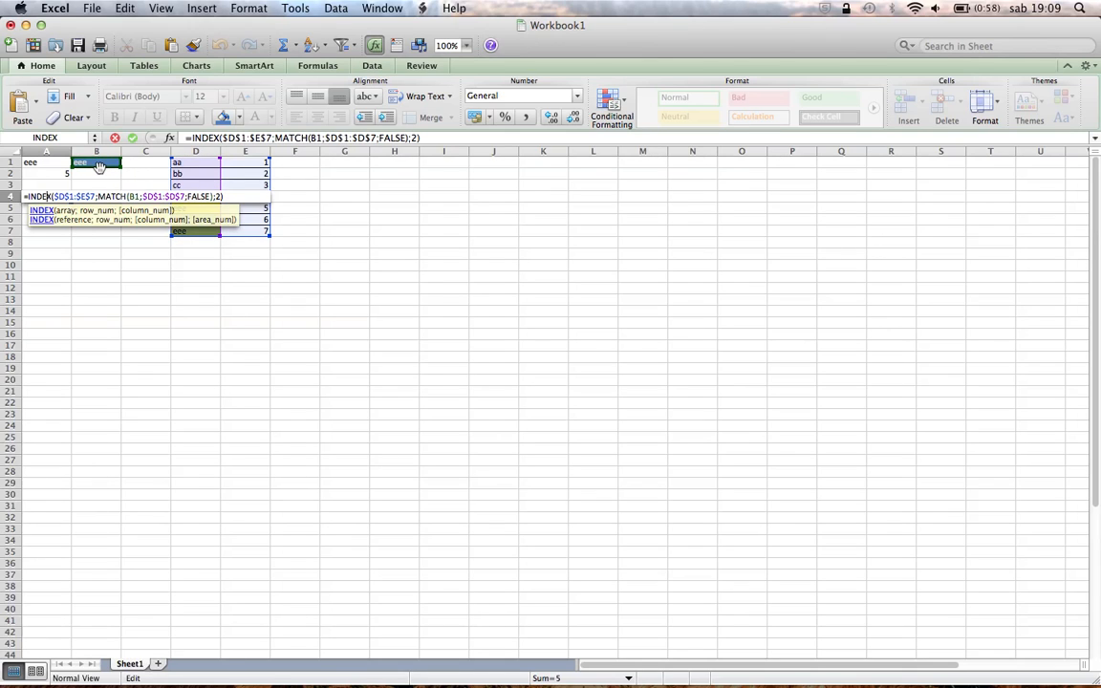
key("Return")
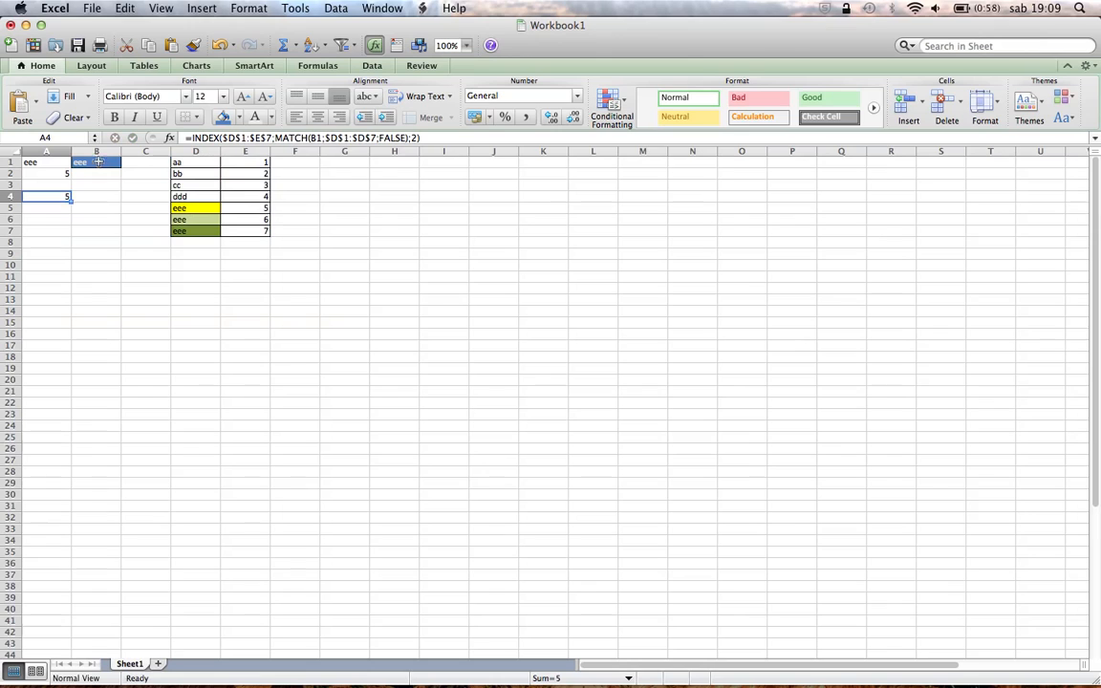
left_click(94, 163)
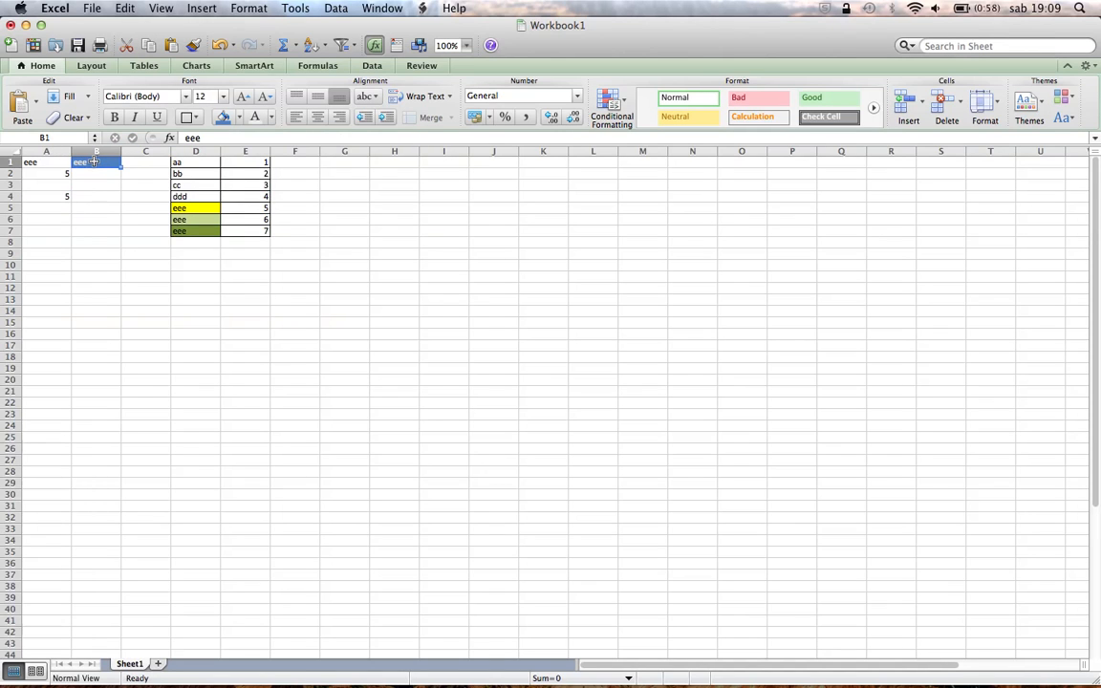
type("bb")
key("Return")
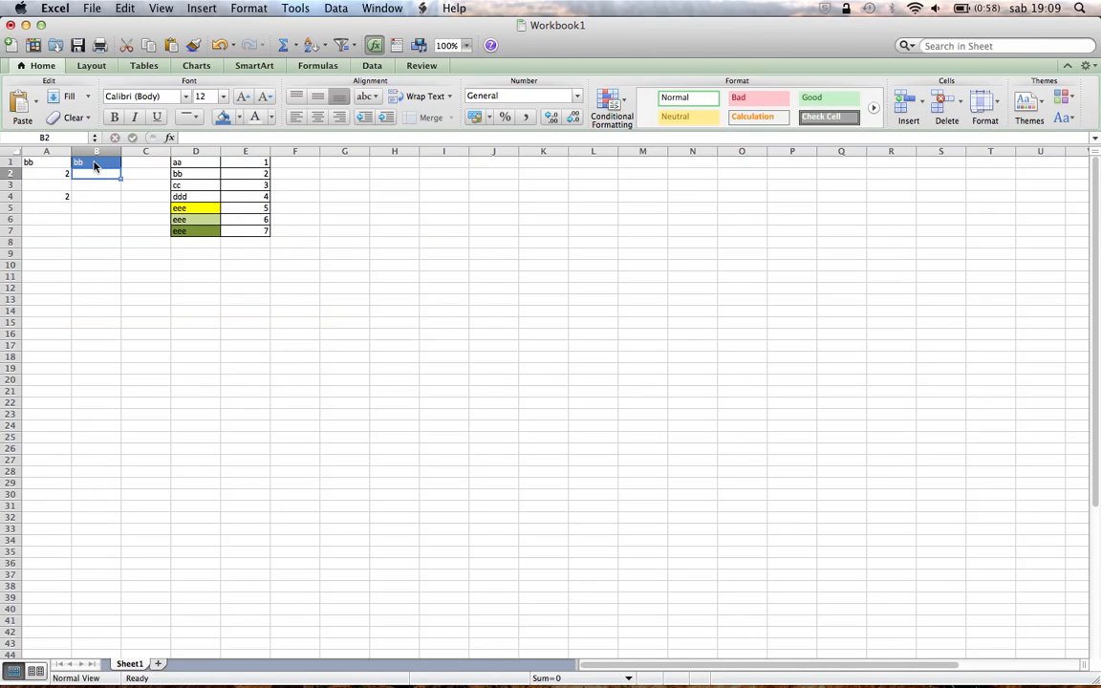
Step: Check the formulas in A4 and A2 for the new lookup value, and replace the value in E2 with test
left_click(60, 197)
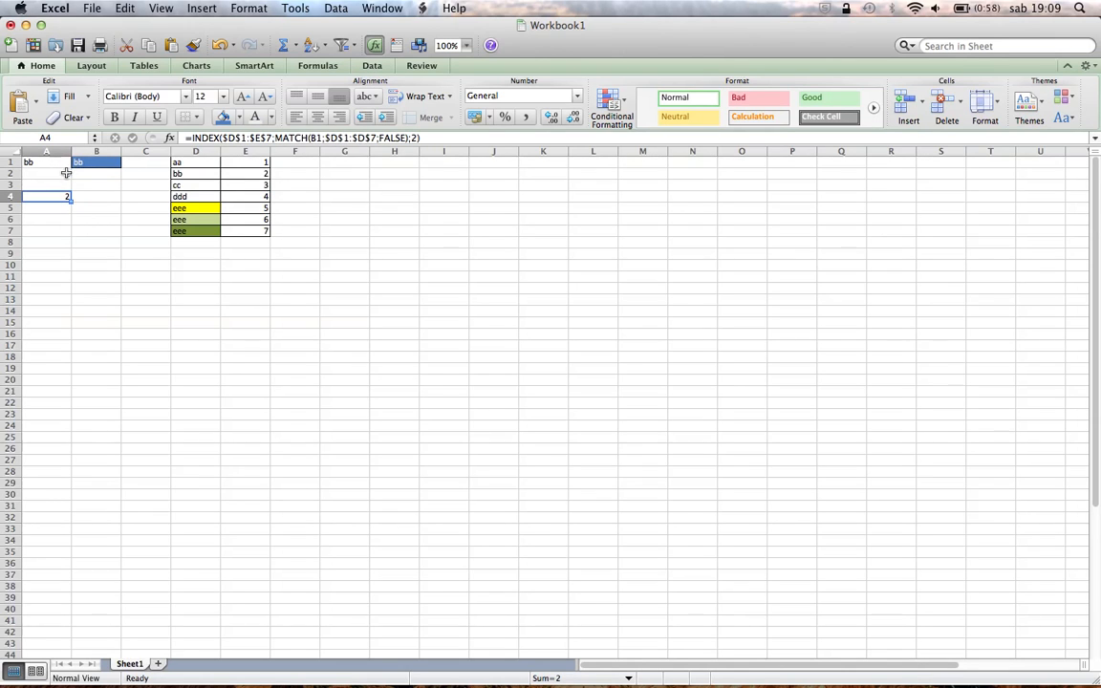
left_click(63, 173)
double_click(63, 173)
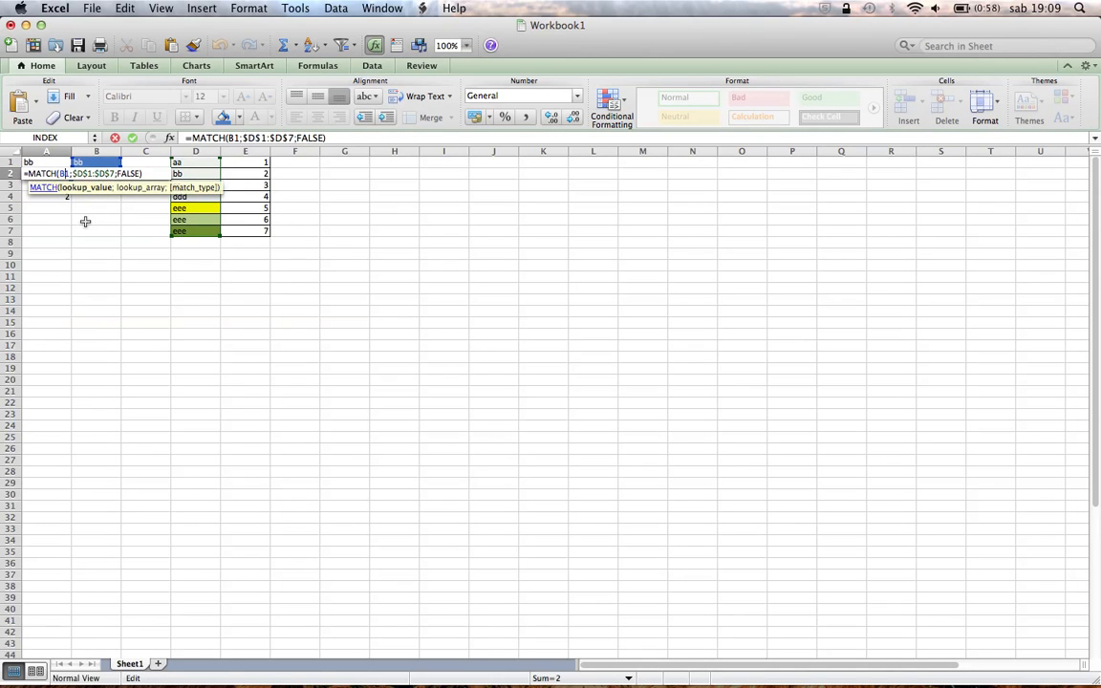
key("Escape")
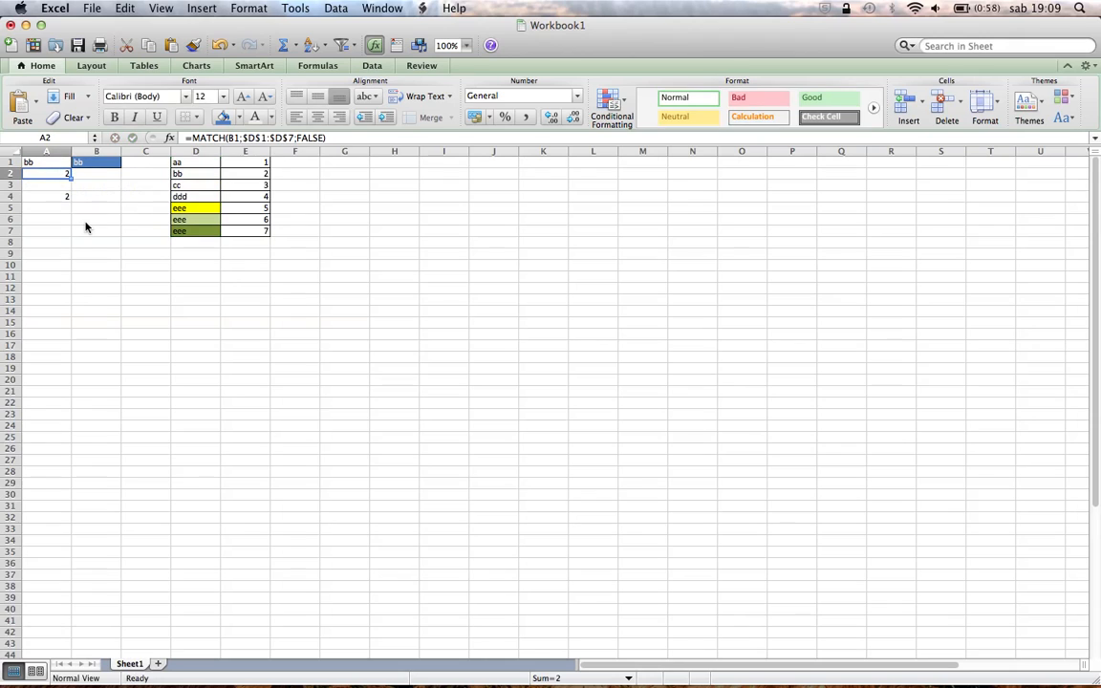
left_click(249, 172)
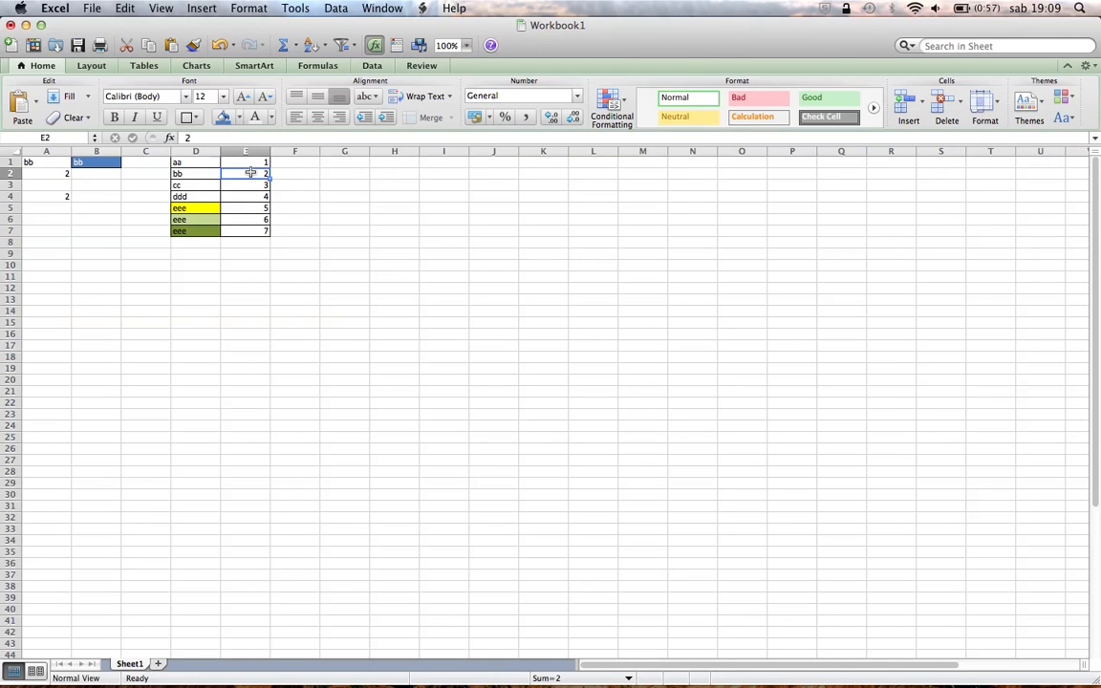
type("tes")
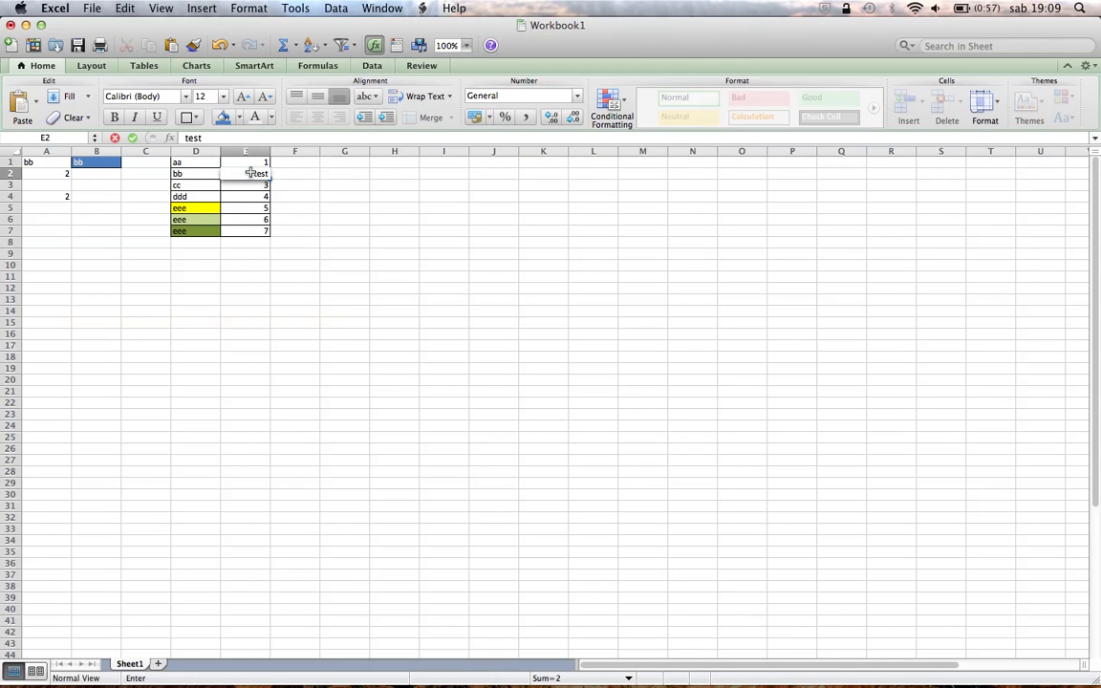
type("t")
key("Return")
Step: Examine how A2's row position, the lookup value in B1 and cell E2 relate to the INDEX and MATCH formulas in A1 and A4
left_click(31, 173)
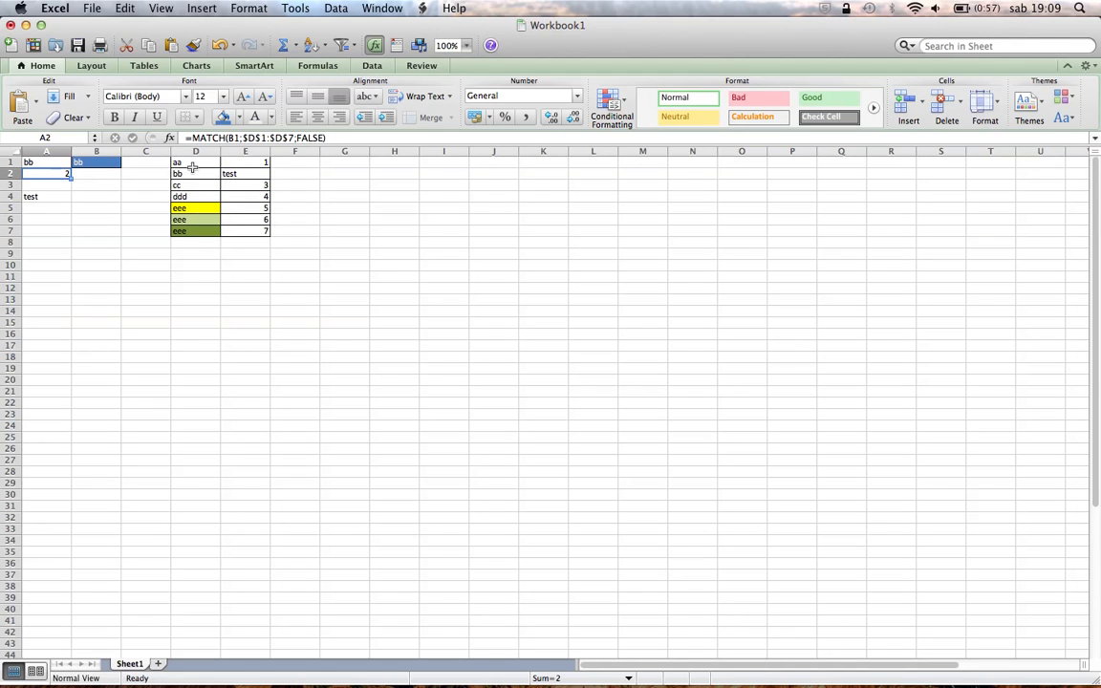
left_click_drag(186, 173, 17, 173)
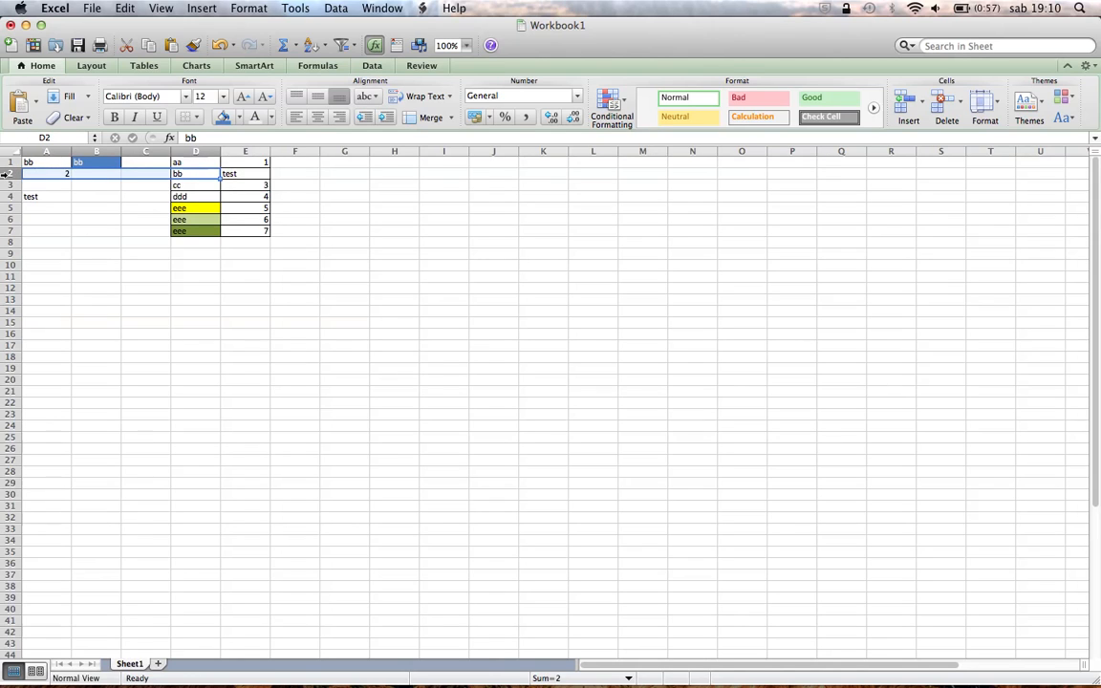
left_click(5, 173)
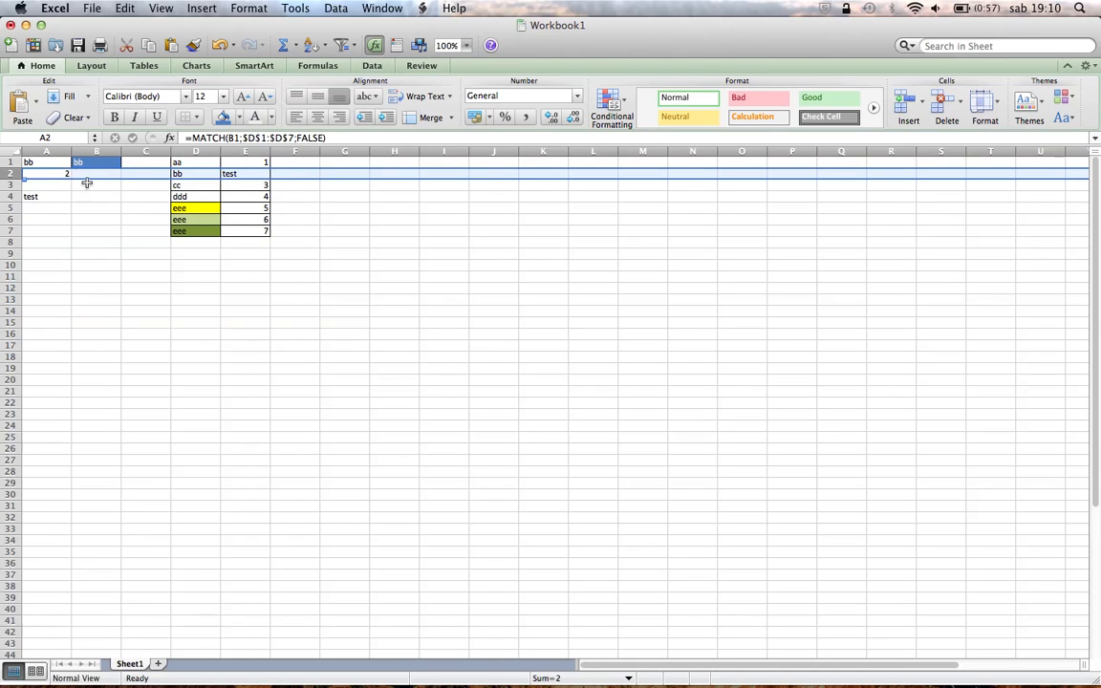
left_click(46, 198)
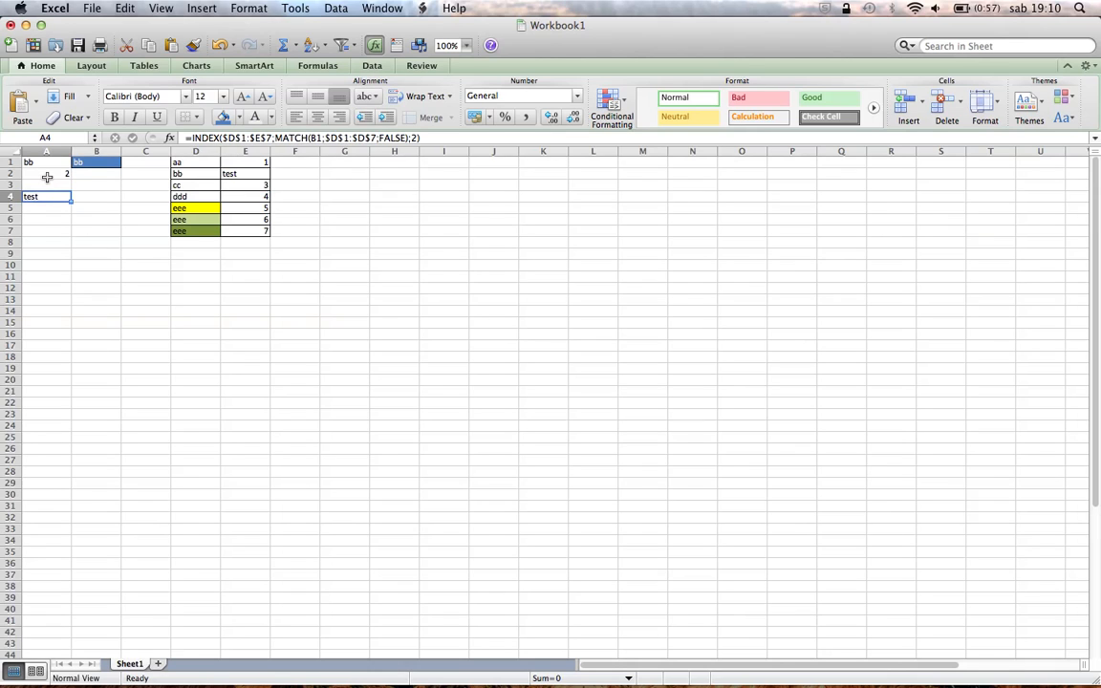
left_click(48, 162)
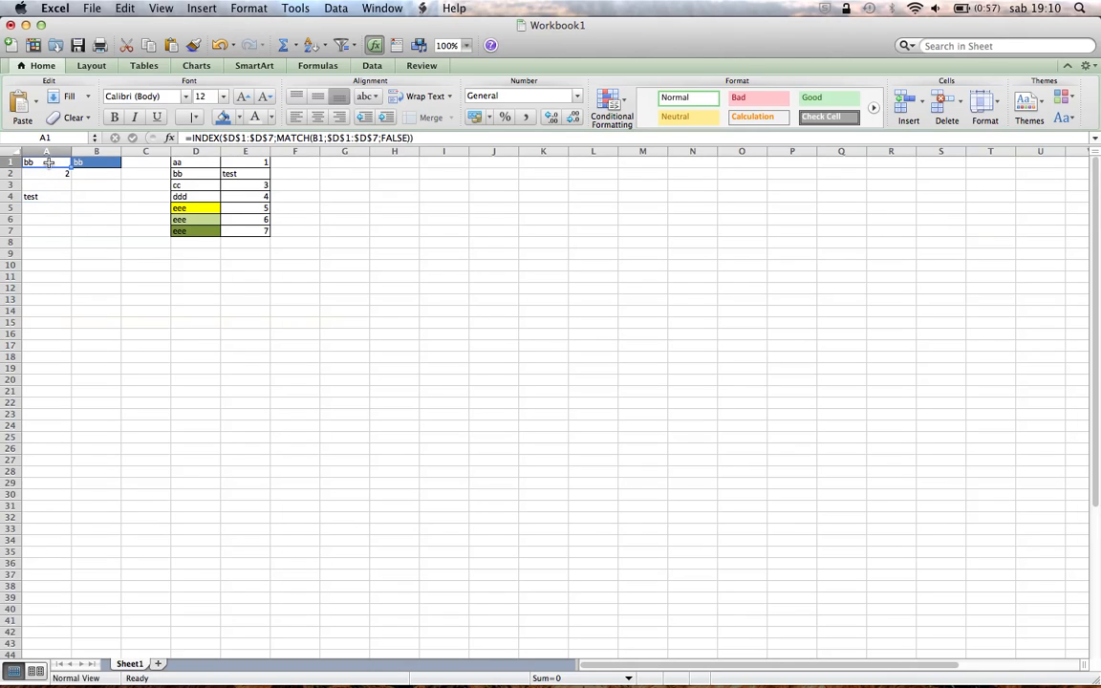
left_click(88, 161)
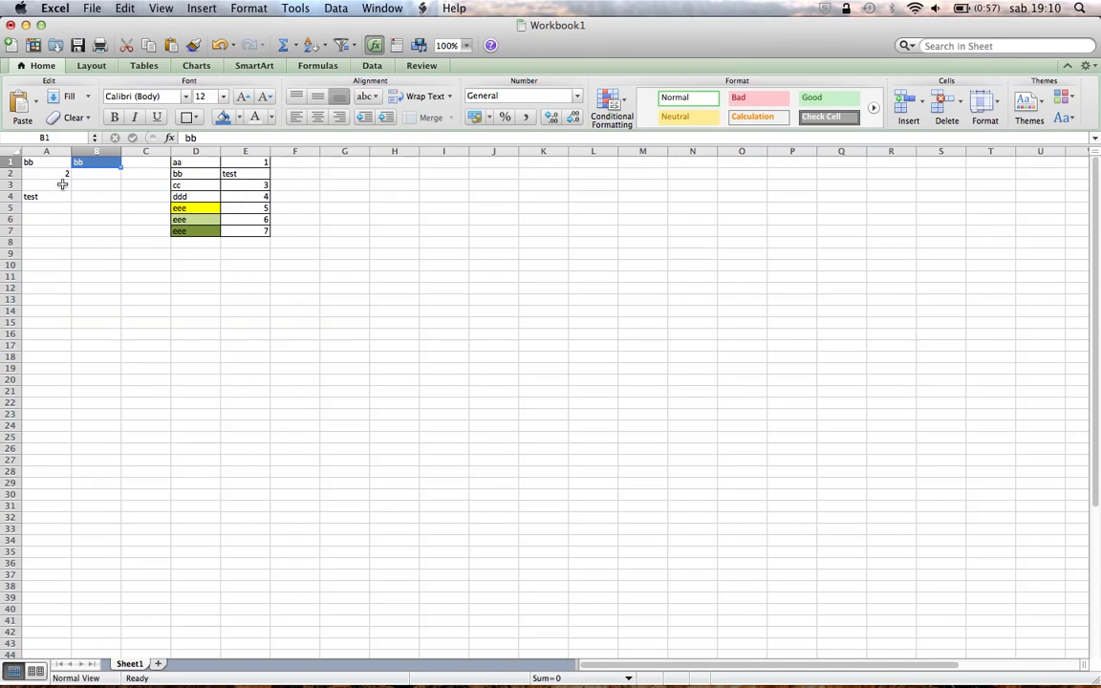
left_click(234, 172)
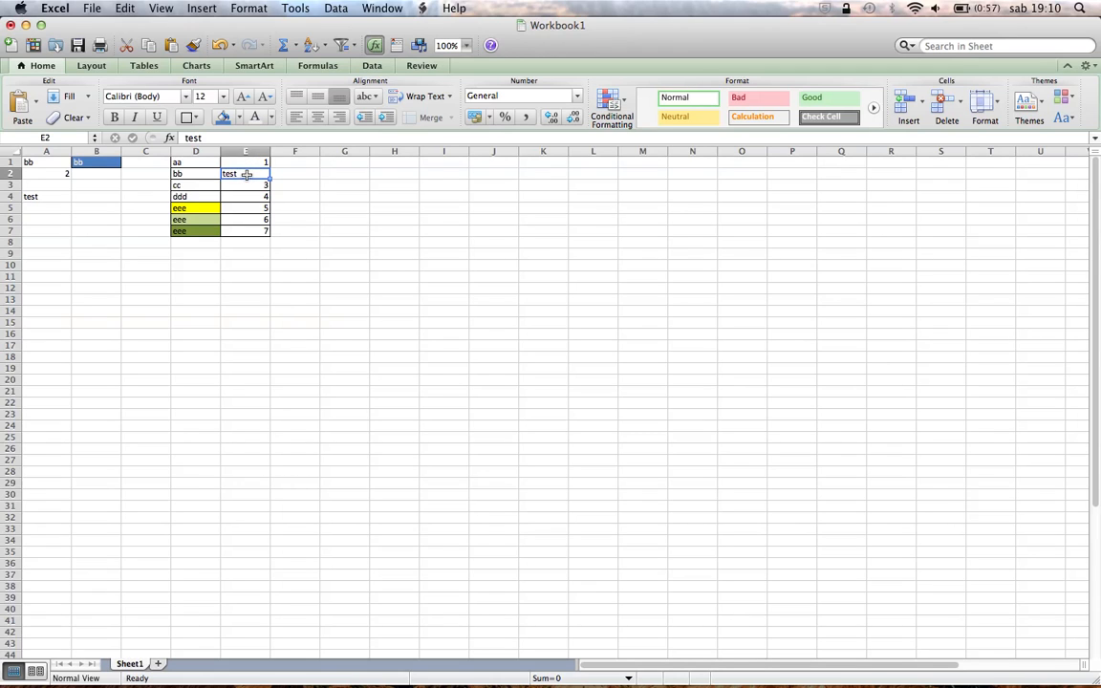
double_click(51, 196)
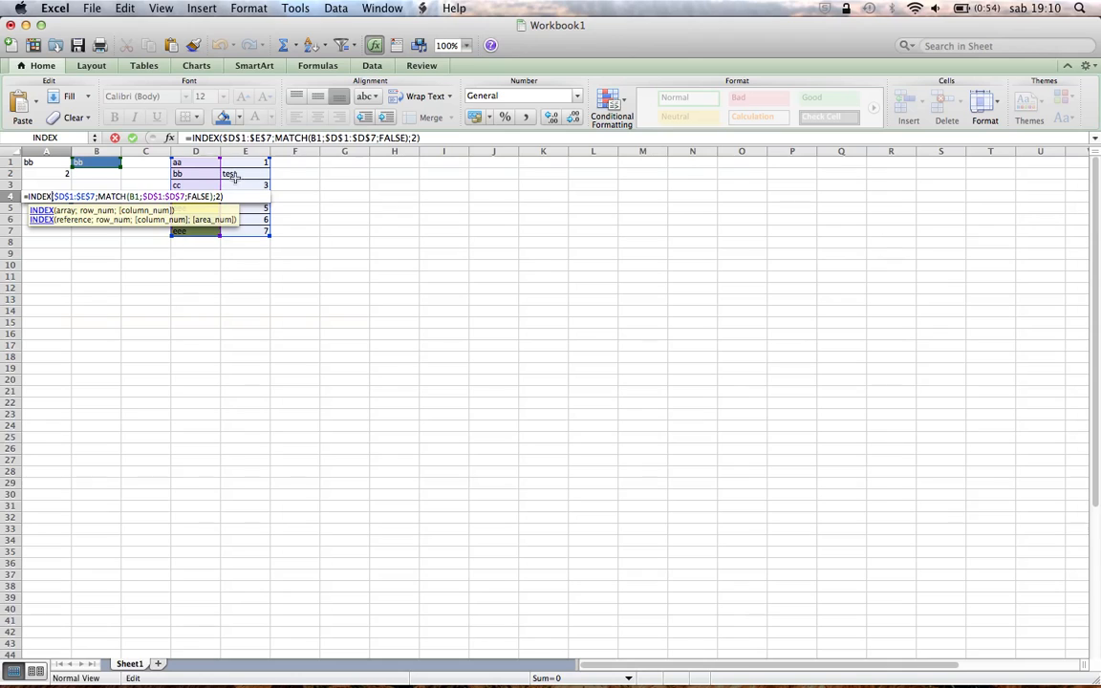